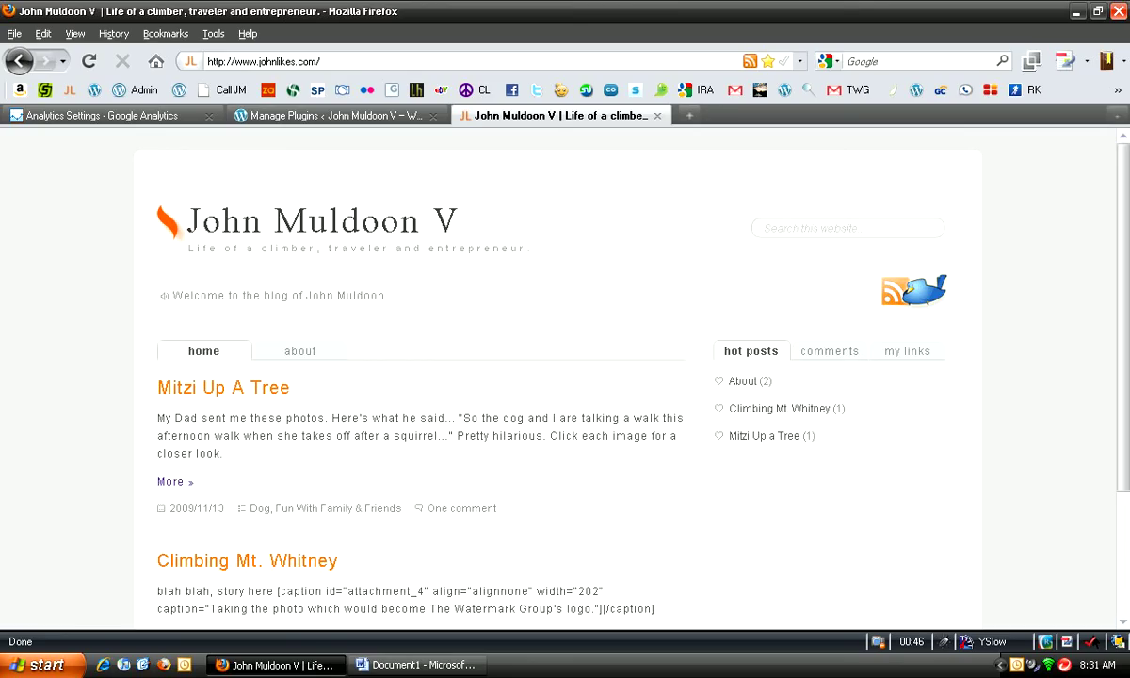
Step: Switch to the WordPress plugins page and examine the Google Analytics for WordPress plugin entry
left_click(260, 60)
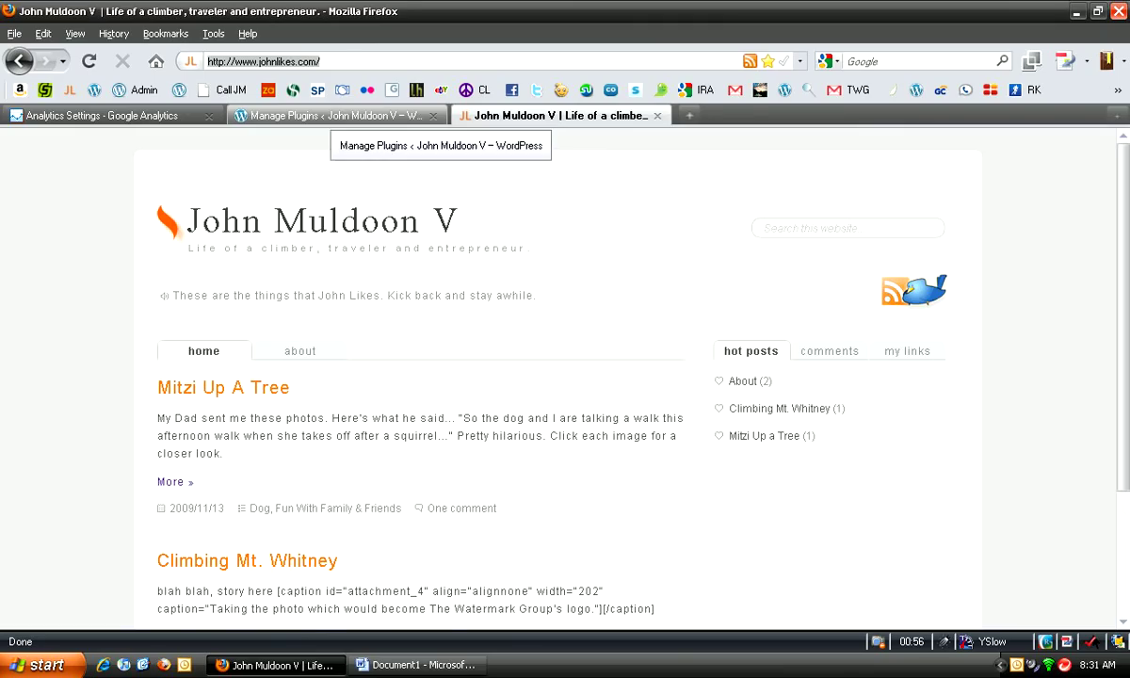
left_click(330, 114)
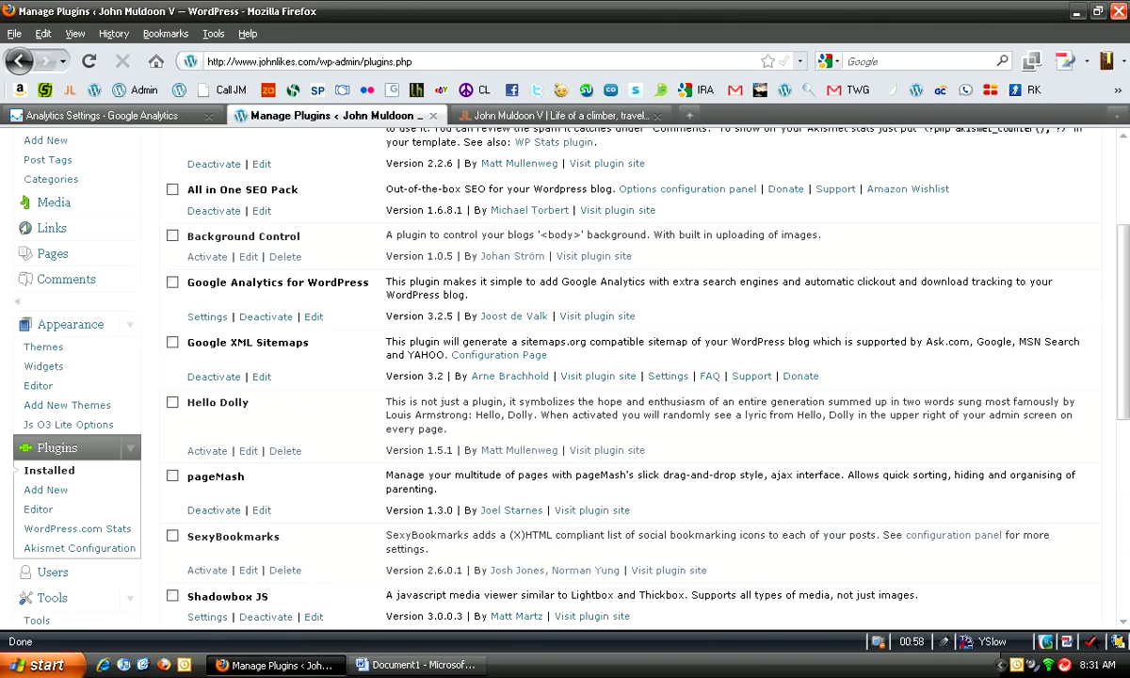
scroll(631, 377, "up", 1)
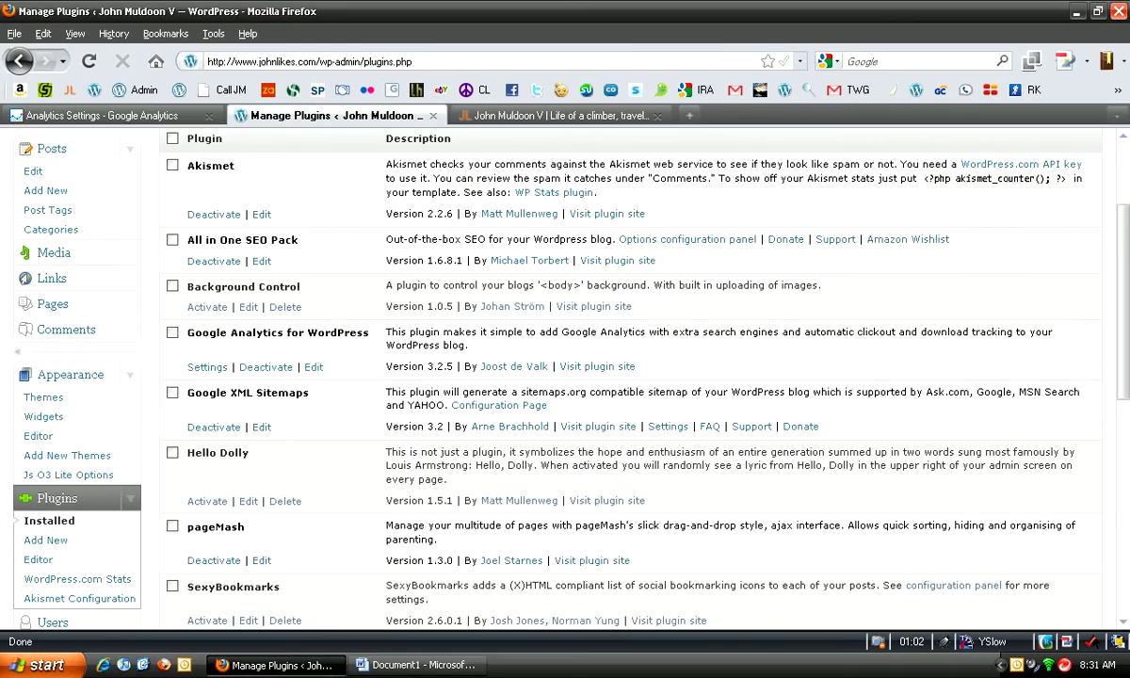
left_click_drag(187, 332, 368, 332)
double_click(337, 333)
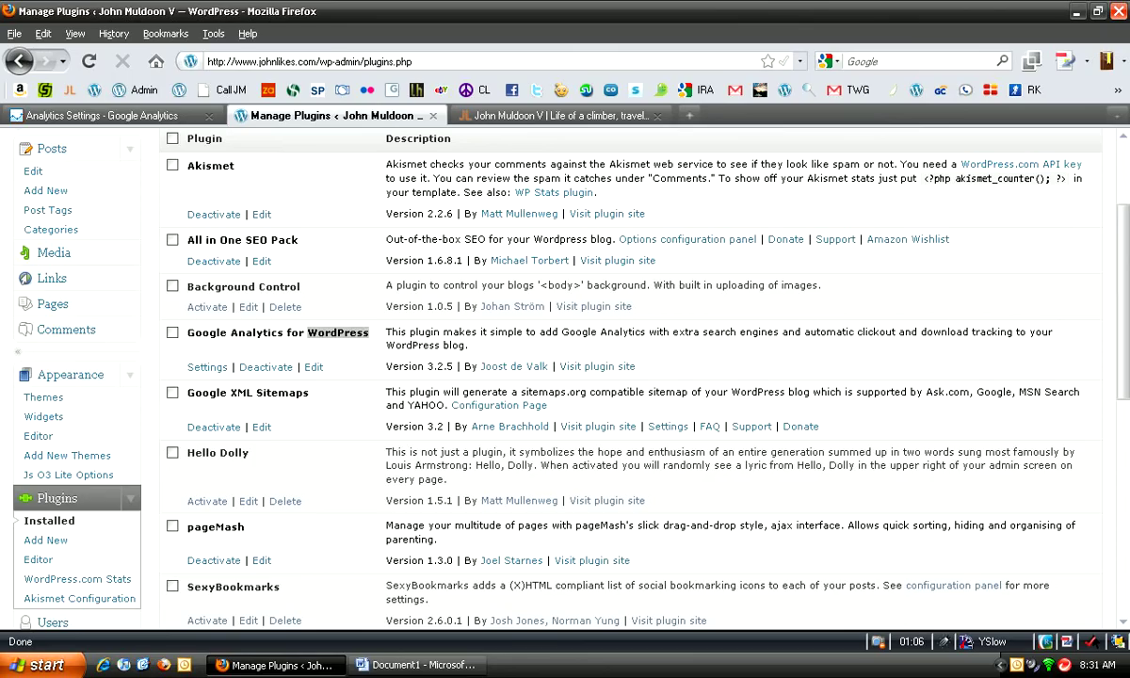
left_click(337, 333)
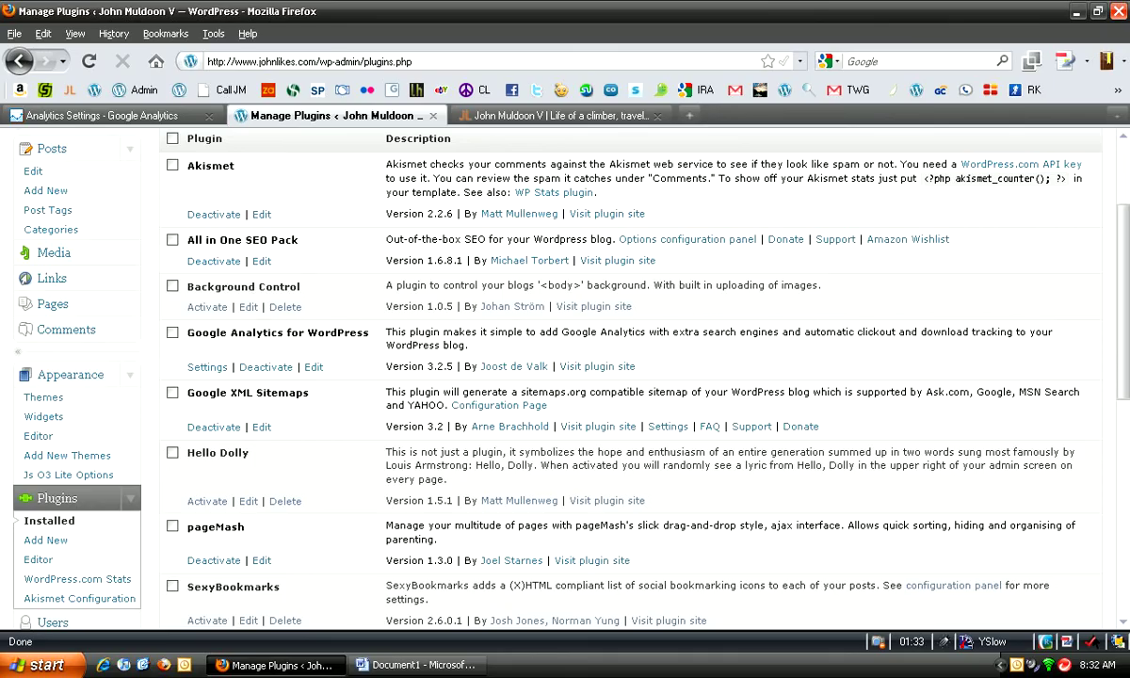
Step: Open the Js O3 Lite theme's footer.php file in the WordPress theme editor
scroll(622, 377, "down", 1)
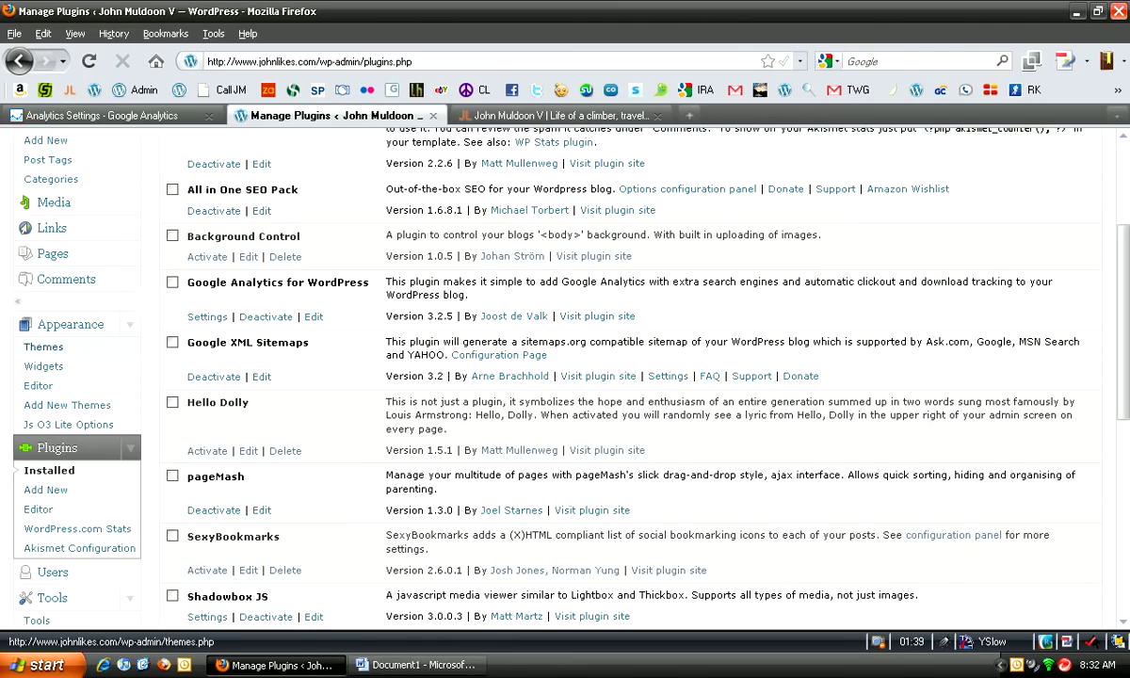
left_click(38, 385)
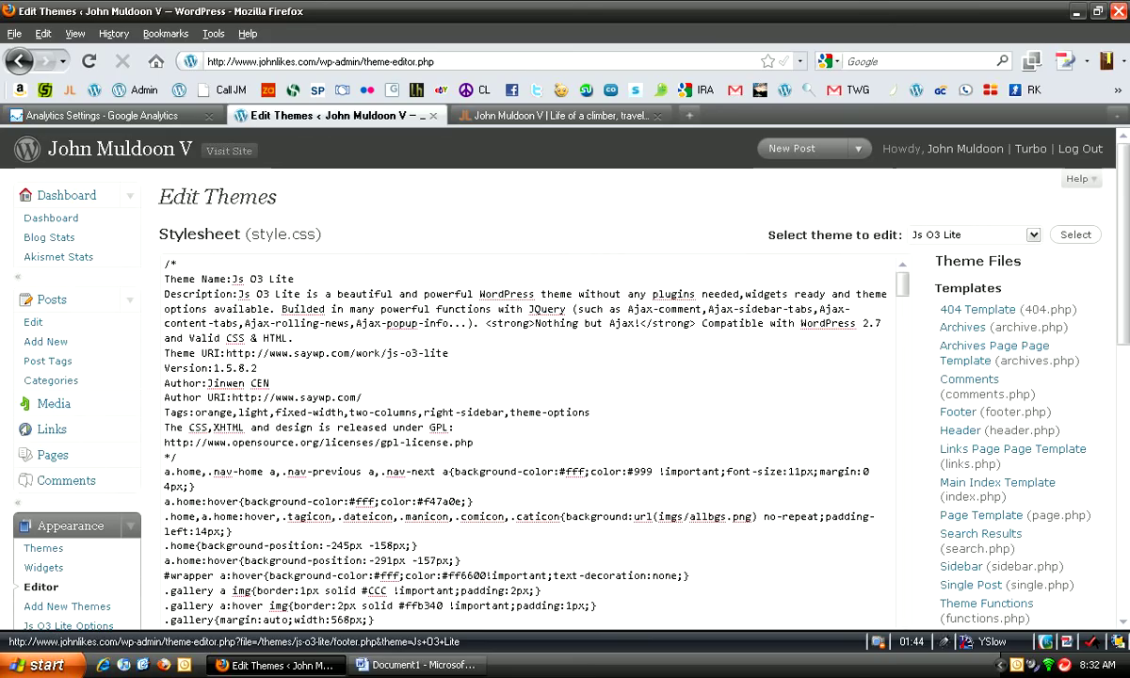
left_click(958, 411)
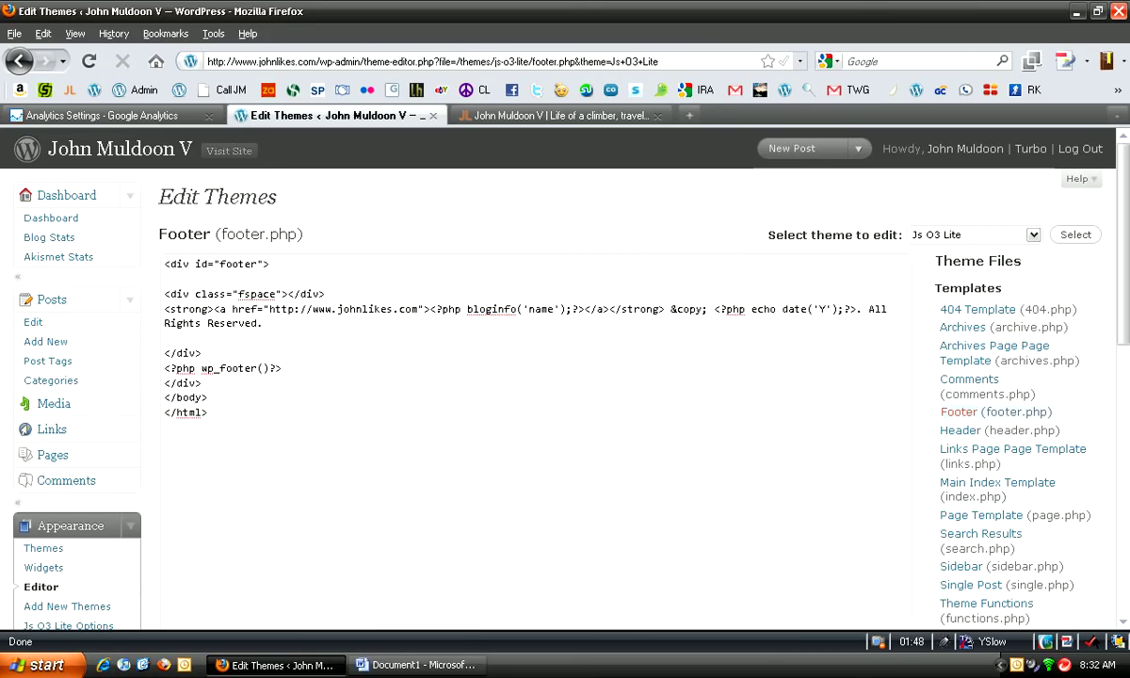
Step: Examine the closing body tag and the wp_footer() line in footer.php, and return to the plugins page
left_click_drag(208, 398, 163, 398)
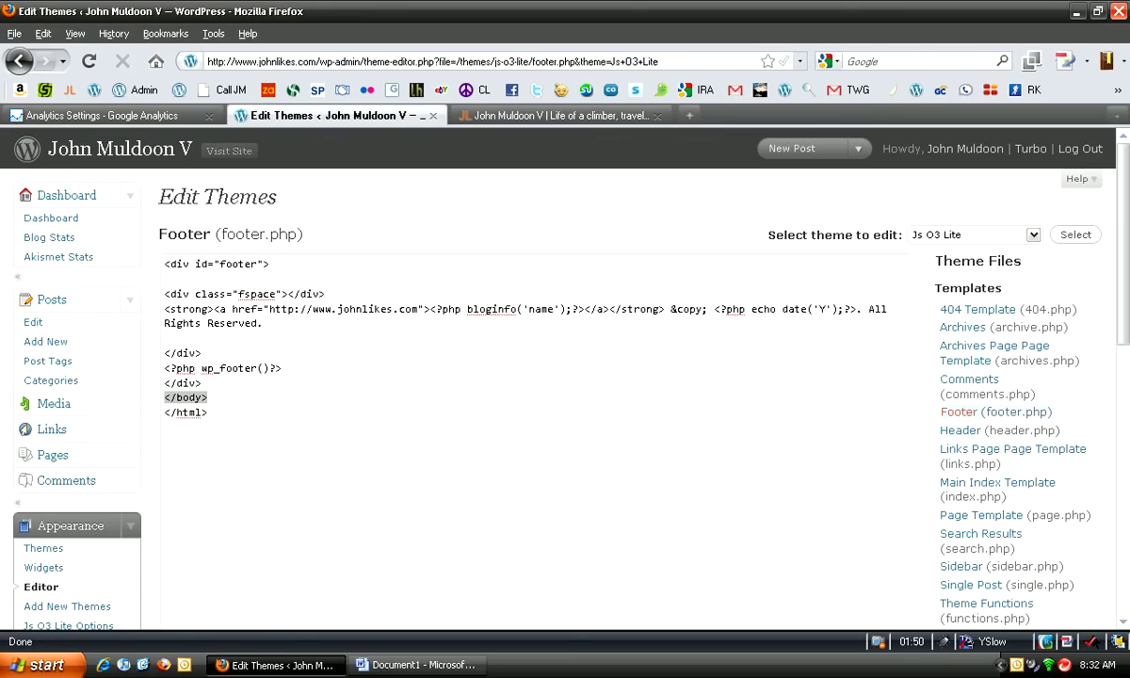
left_click_drag(281, 368, 164, 369)
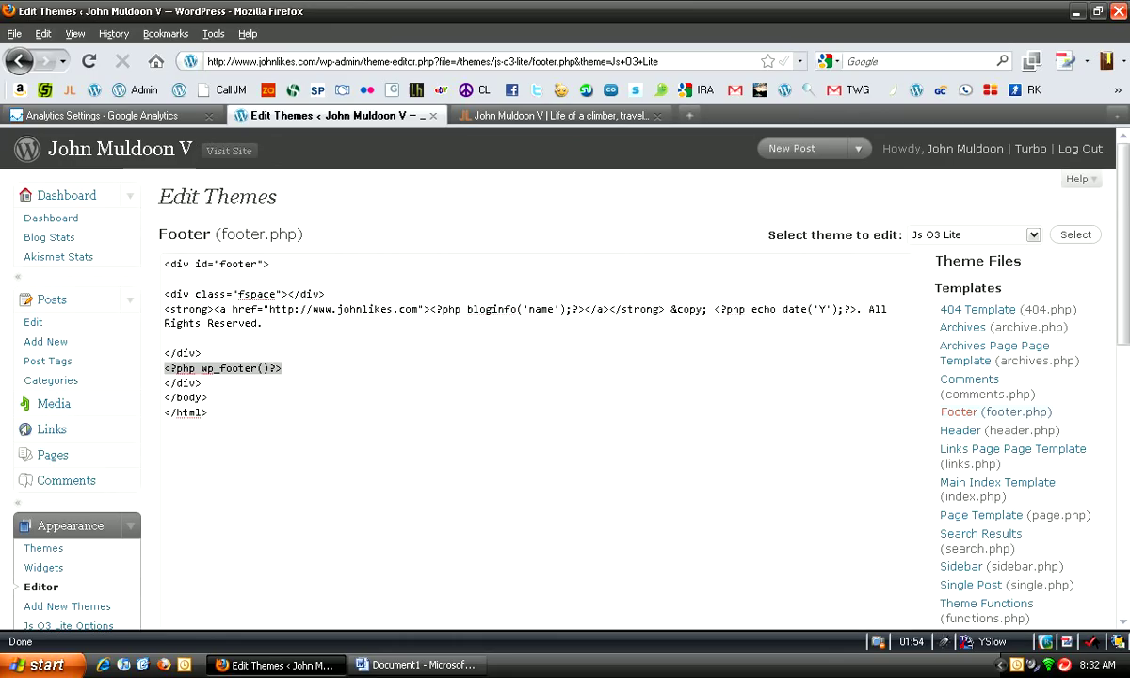
left_click(281, 368)
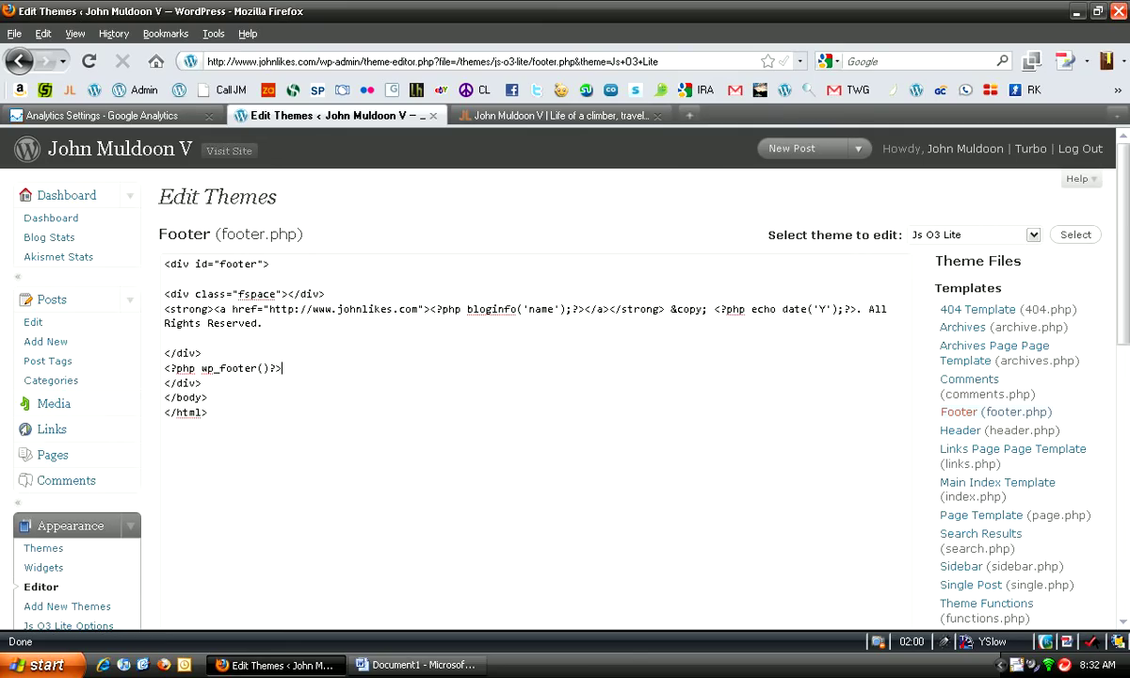
key("shift+Home")
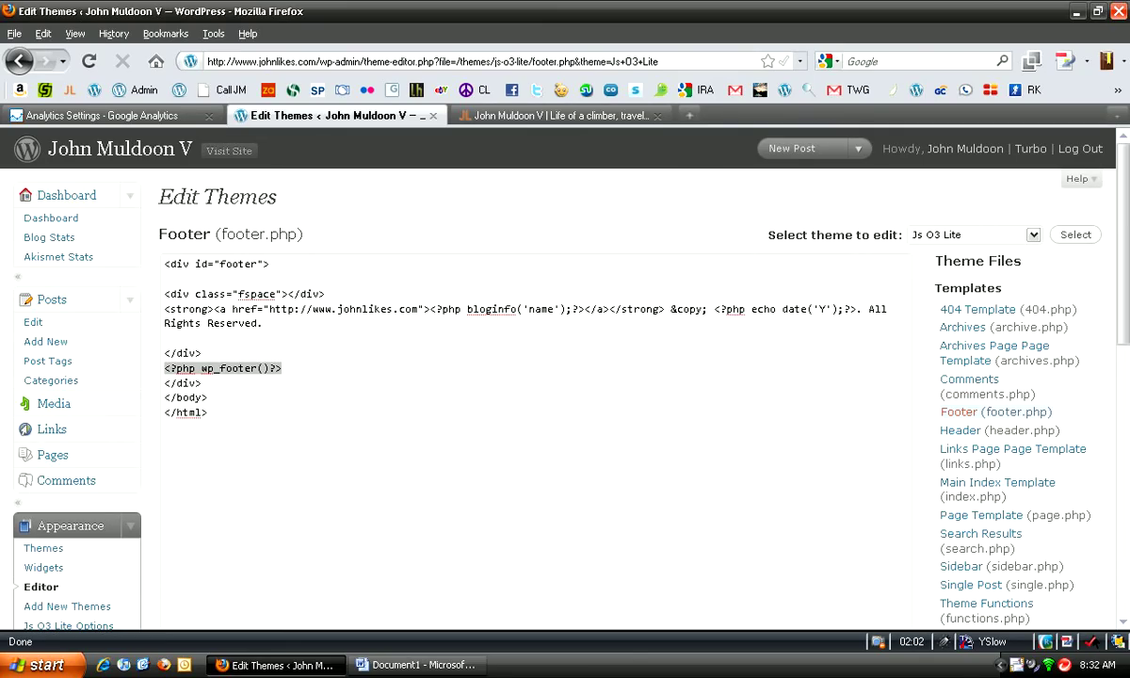
left_click(282, 368)
key("shift+Home")
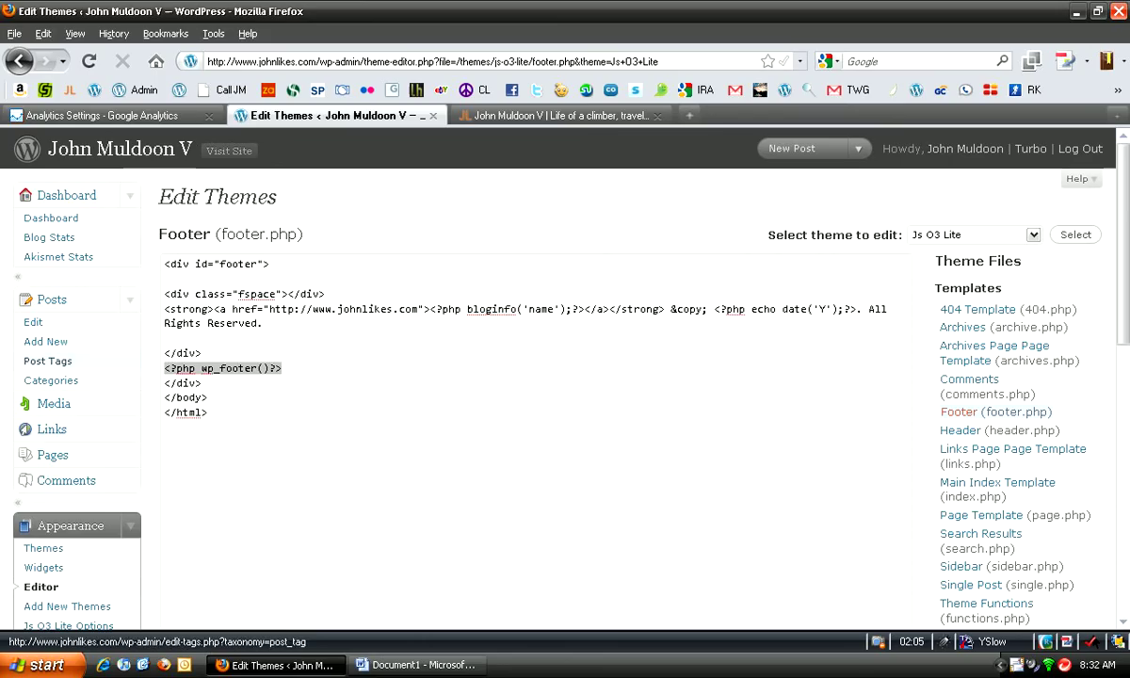
key("End")
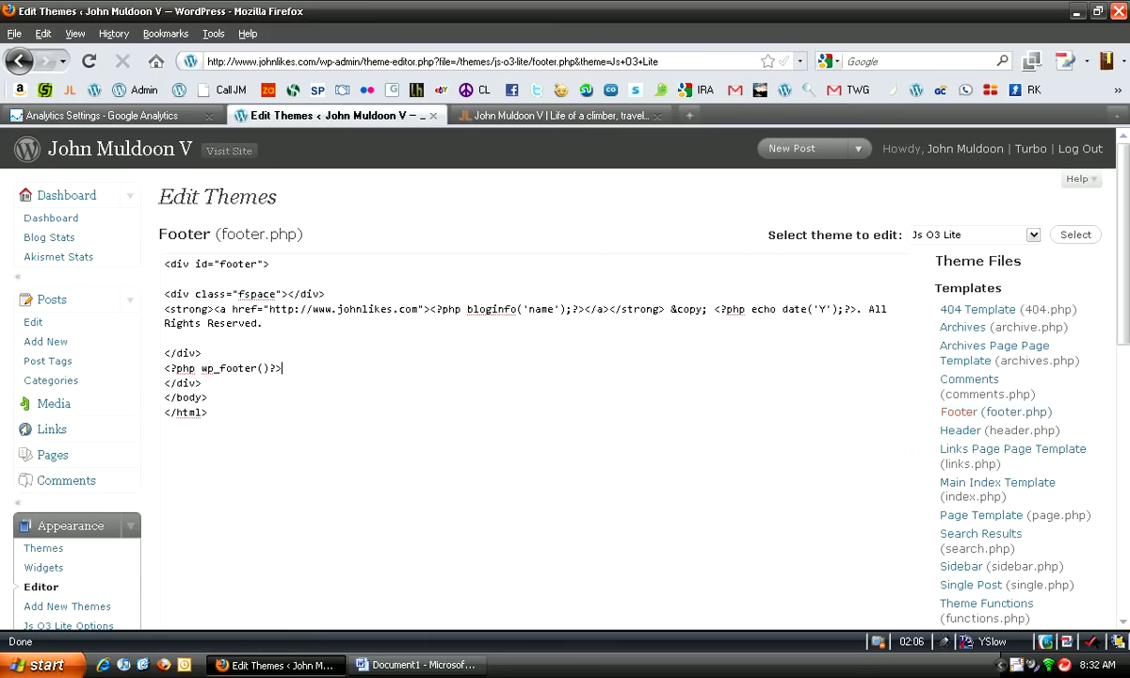
scroll(566, 377, "down", 1)
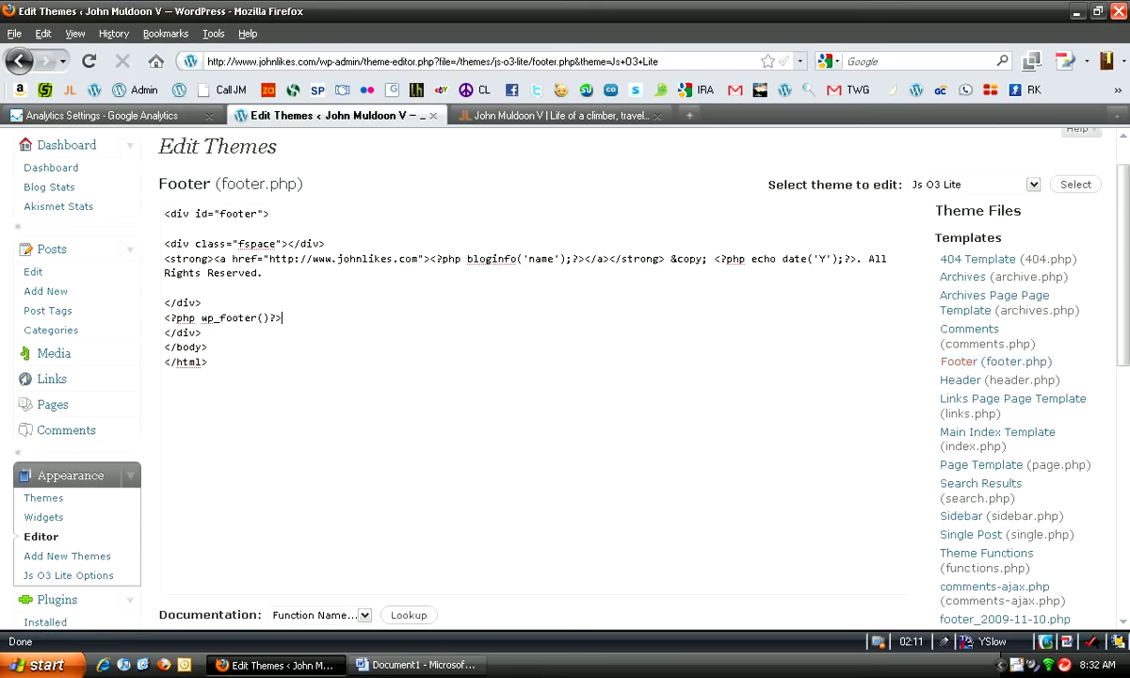
scroll(565, 377, "down", 4)
left_click(56, 399)
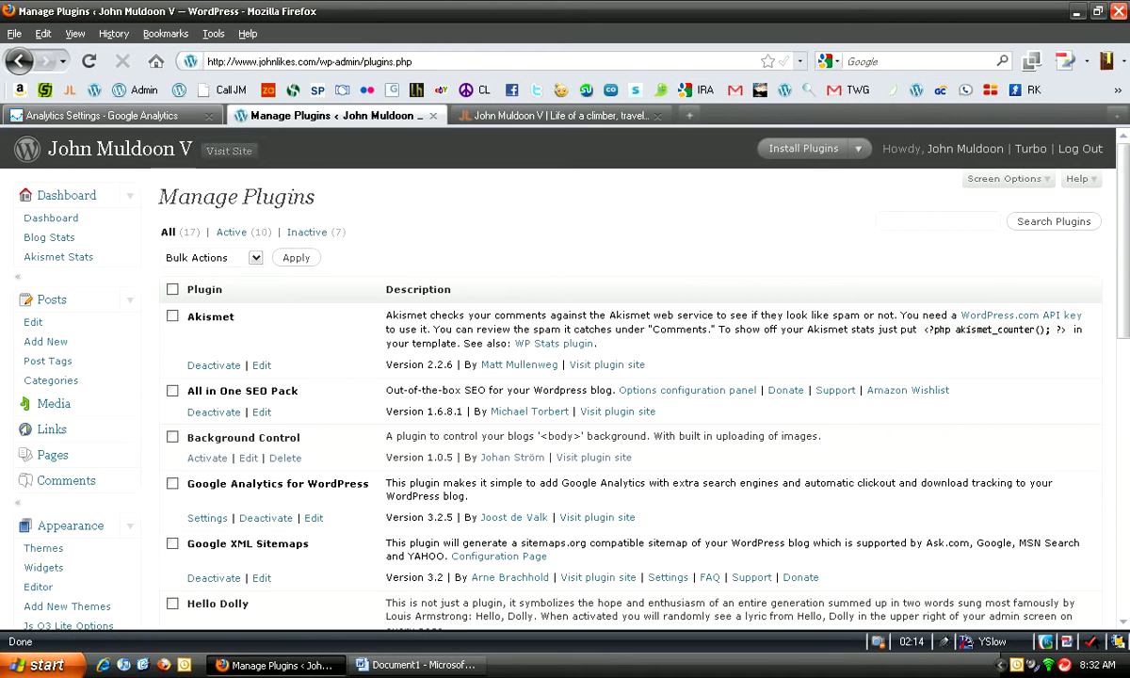
Step: Switch to Google Analytics and start the signup for a new account
left_click(111, 115)
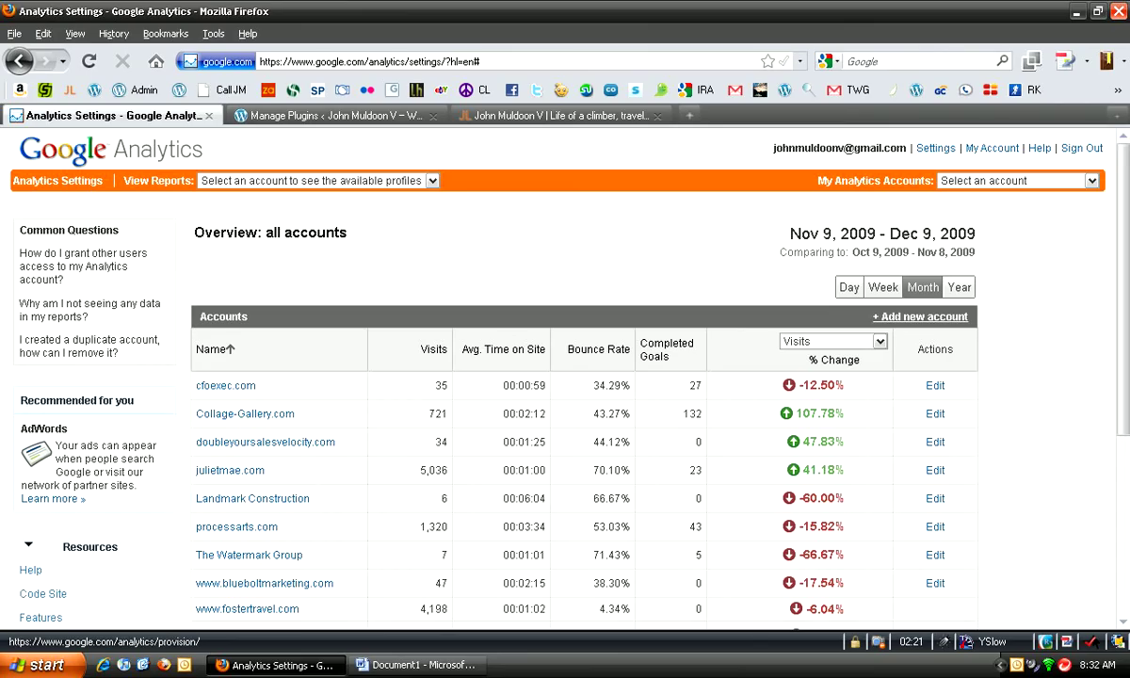
left_click(920, 317)
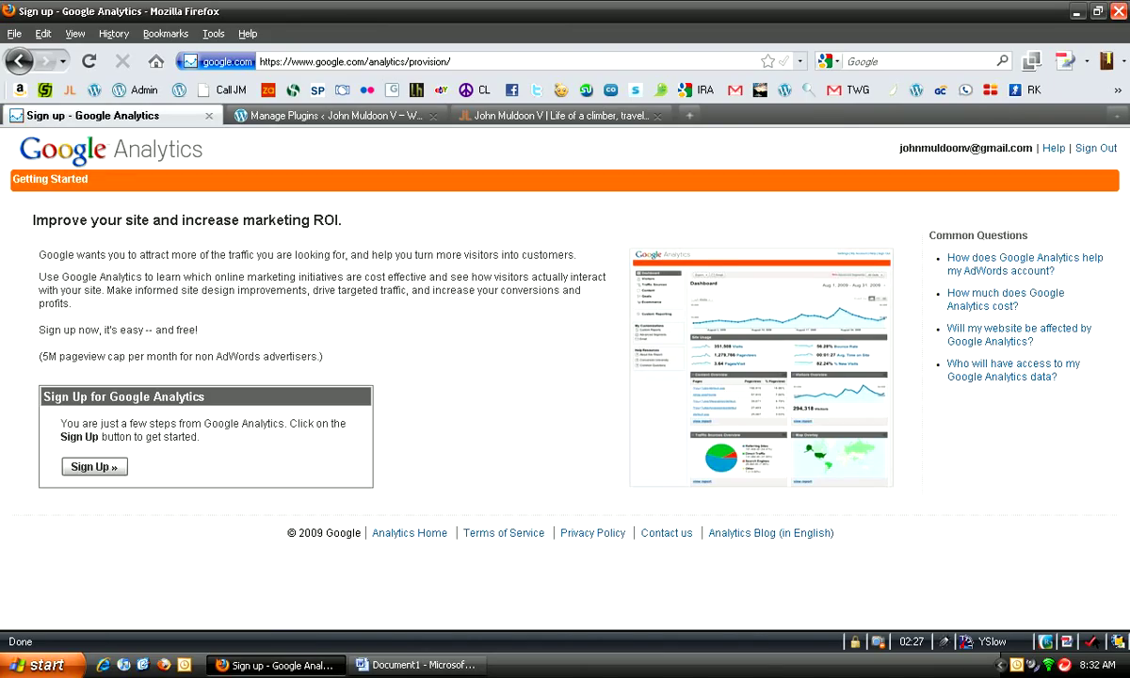
left_click(94, 467)
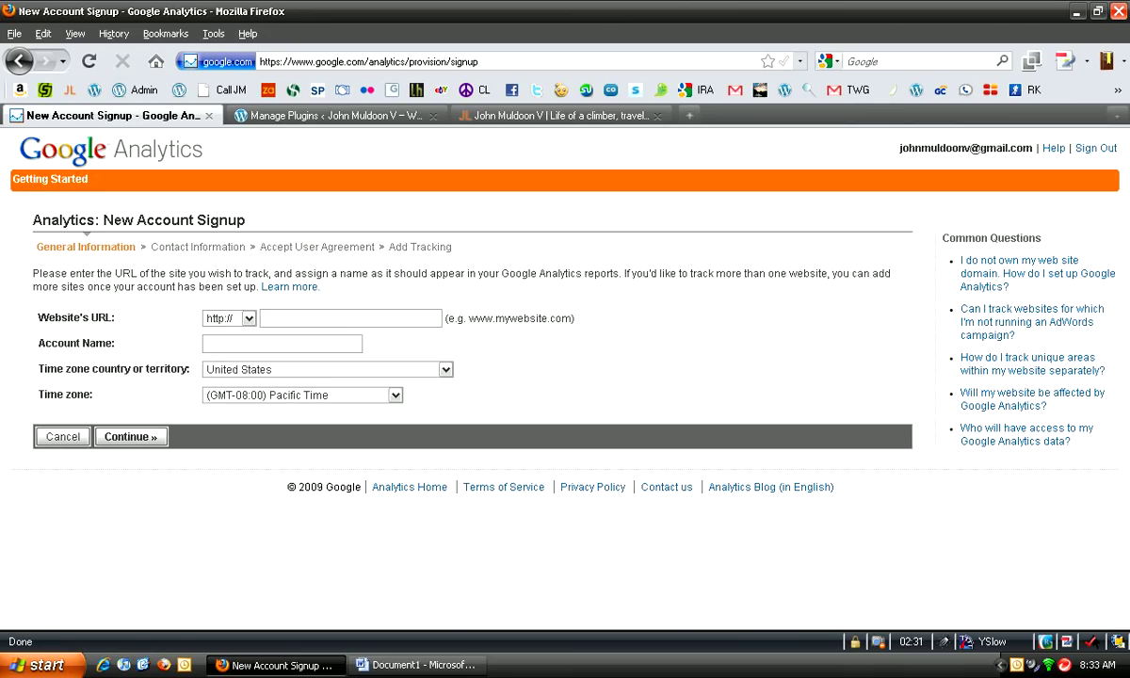
Step: Enter johnlilkes.com as the website's URL and John Likes as the account name, and continue to the contact information
type("johnlilkes.com")
key("Tab")
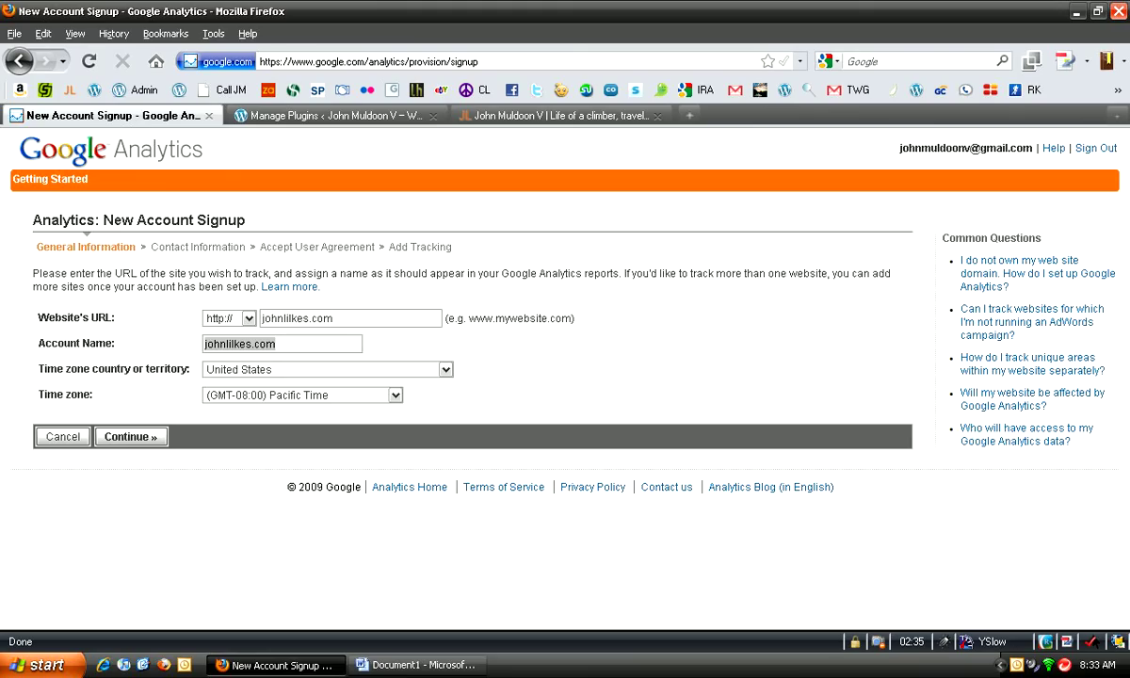
type("John Likes")
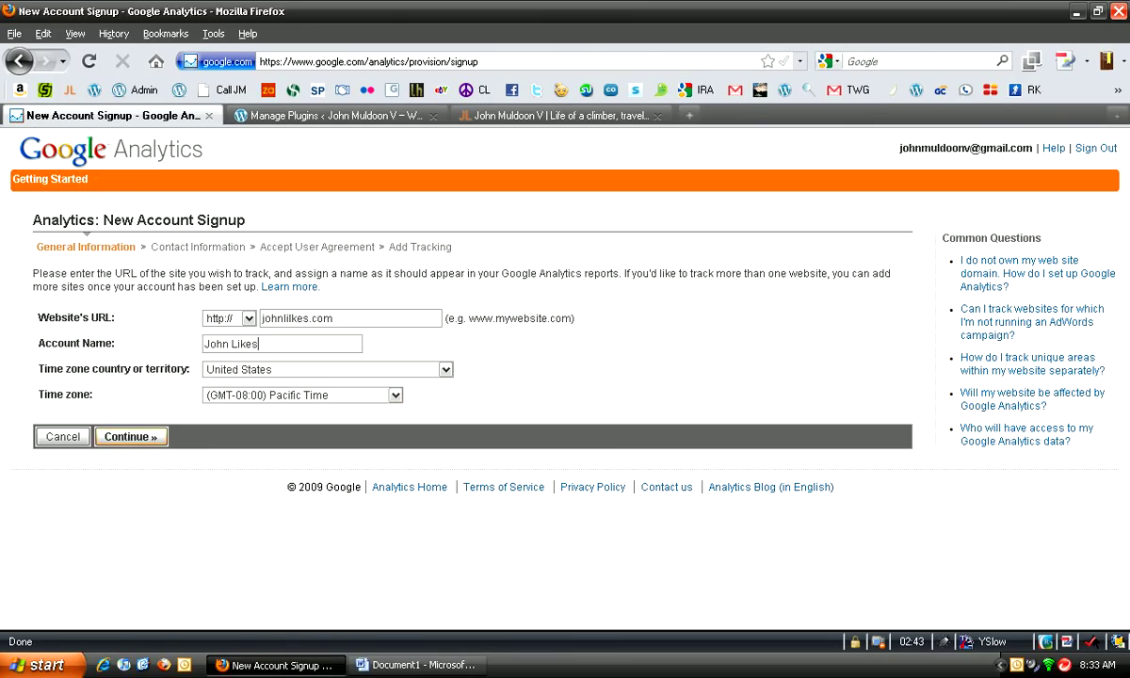
left_click(131, 437)
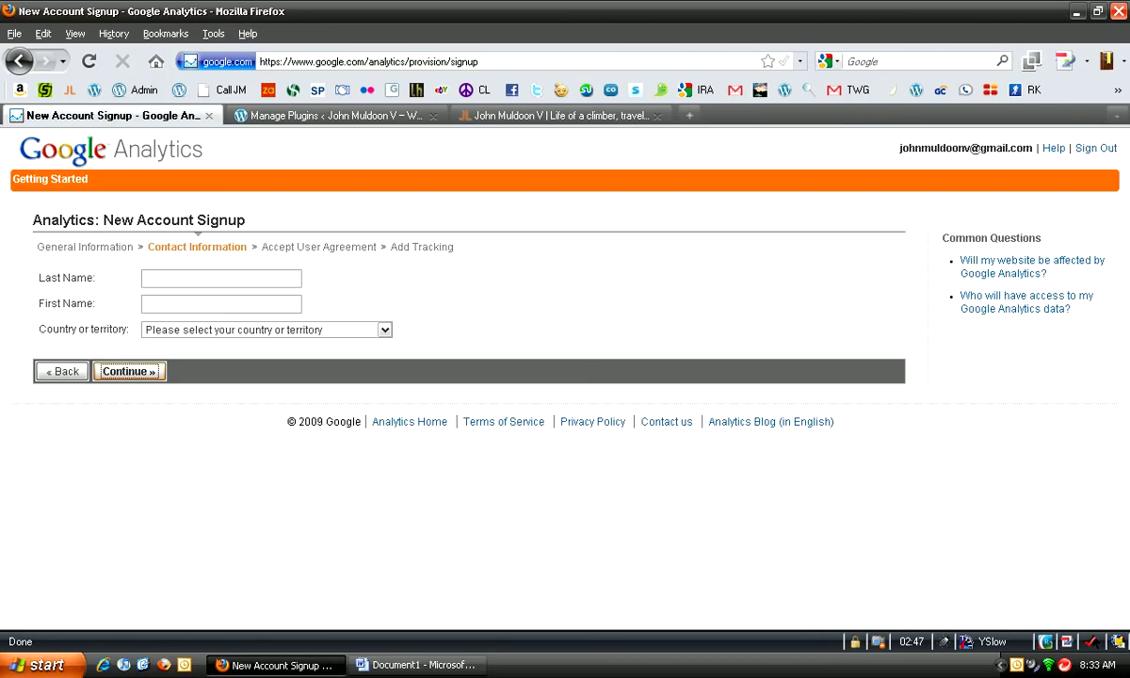
Step: Fill in the contact's last and first name, choose United States as the country, and continue to the user agreement
left_click(220, 278)
type("M")
key("Tab")
type("J")
left_click(358, 329)
left_click(178, 359)
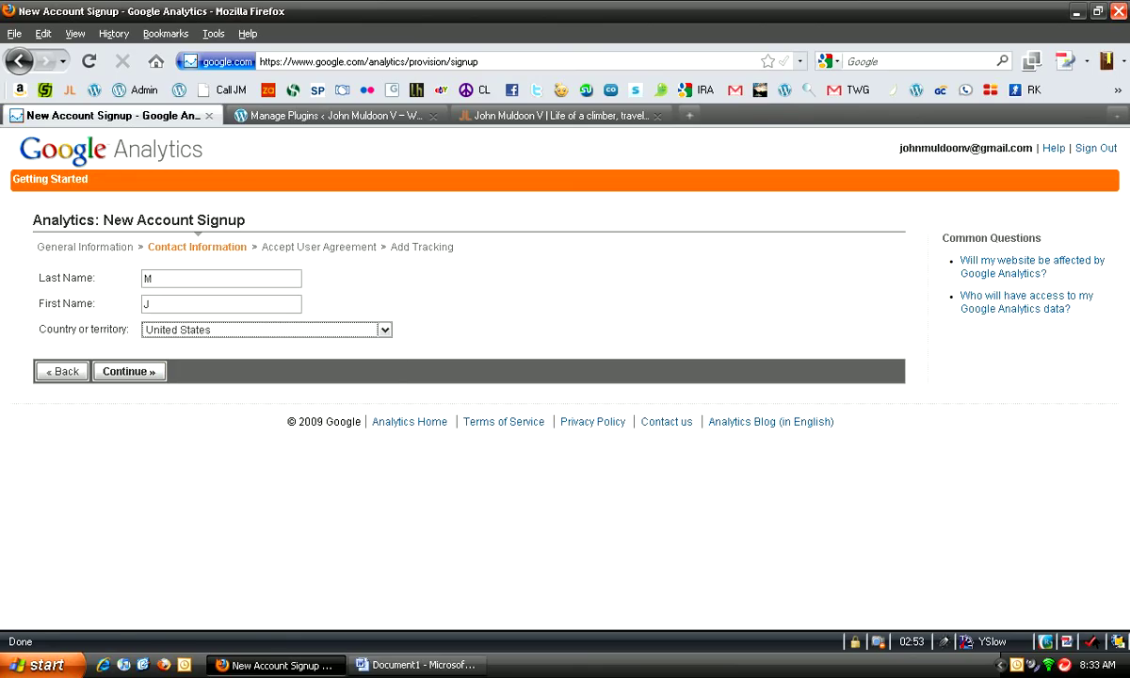
left_click(122, 371)
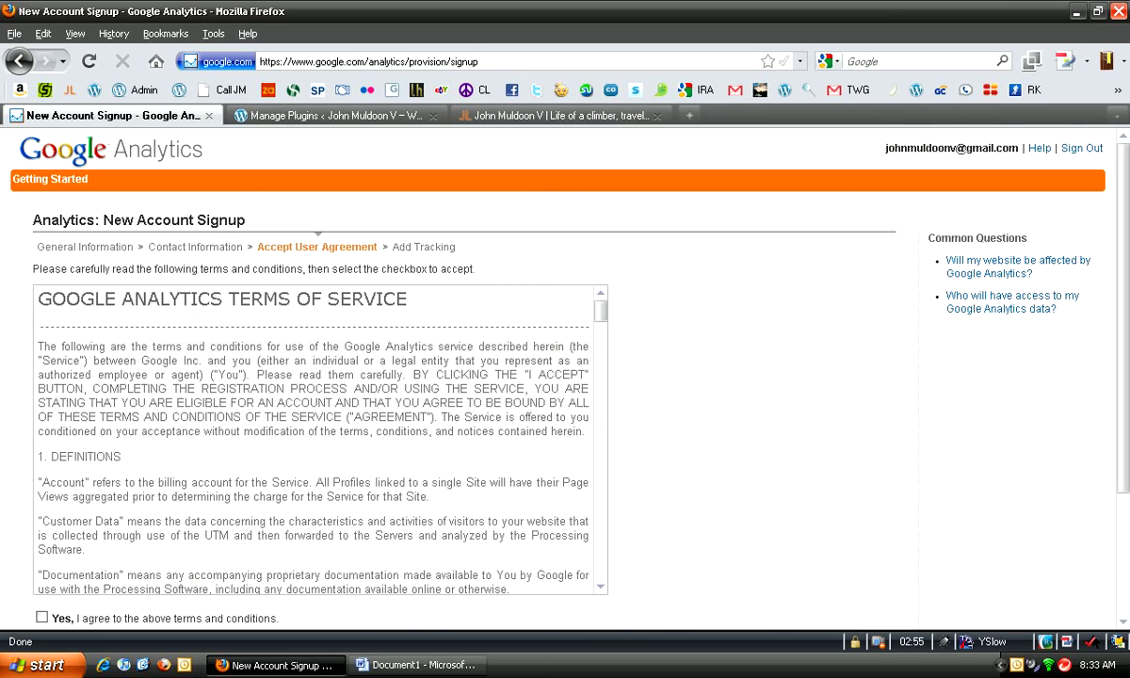
Step: Agree to the Google Analytics terms and conditions and create the new account
scroll(565, 377, "down", 3)
scroll(321, 278, "down", 20)
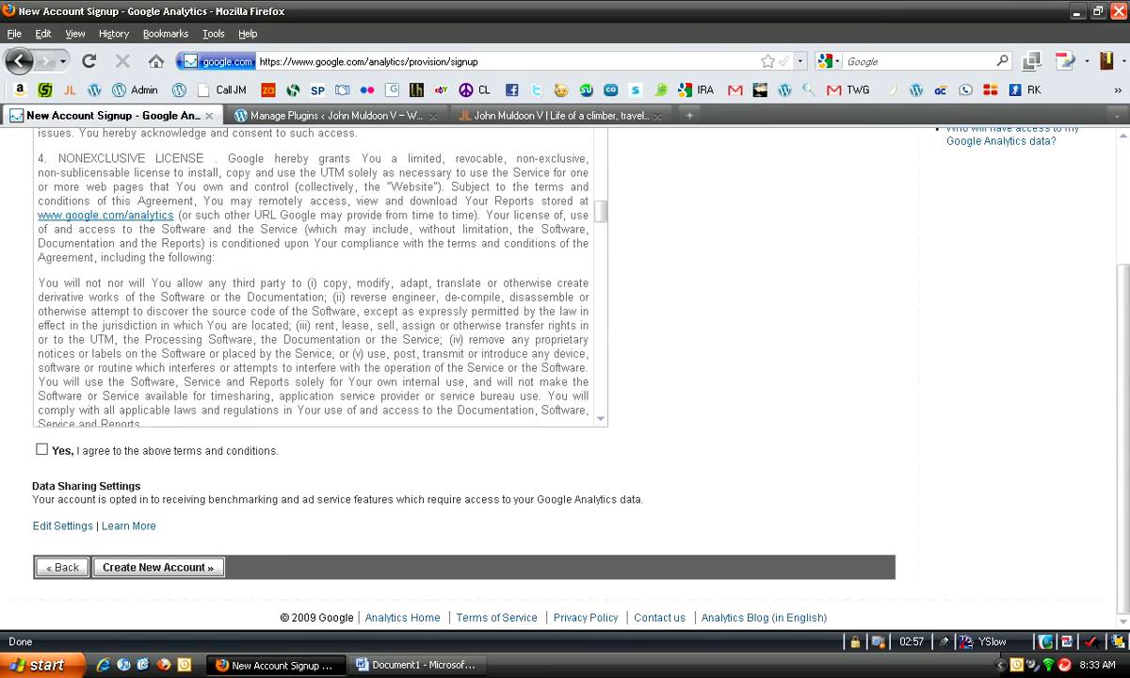
scroll(315, 277, "down", 20)
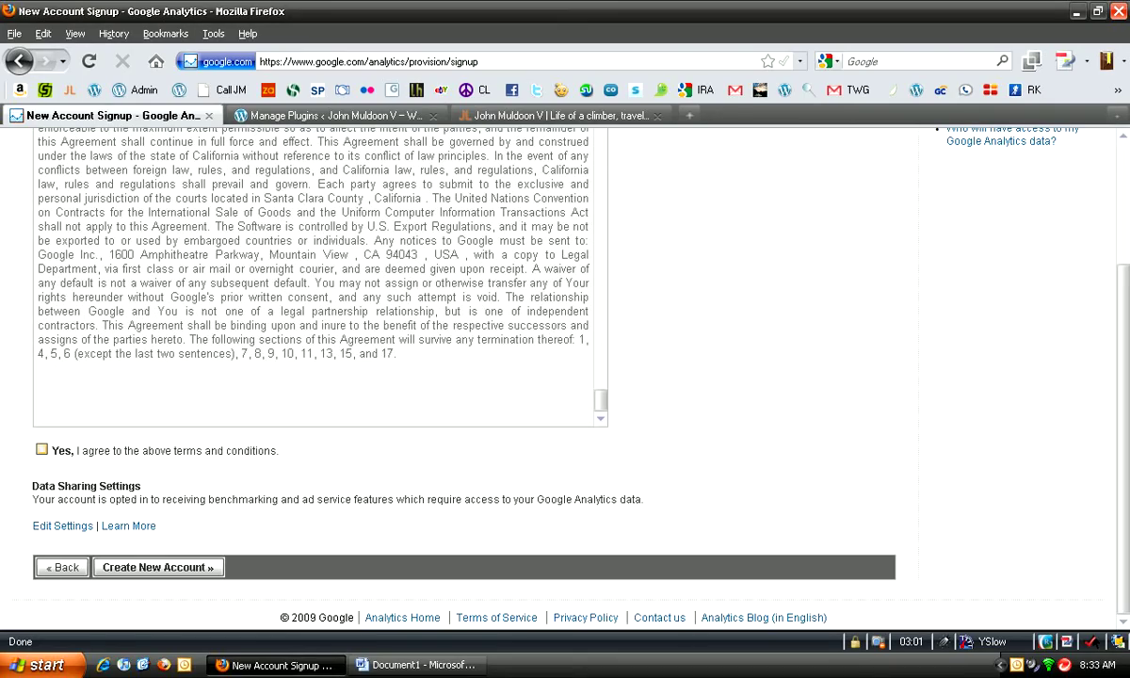
left_click(41, 449)
left_click(158, 567)
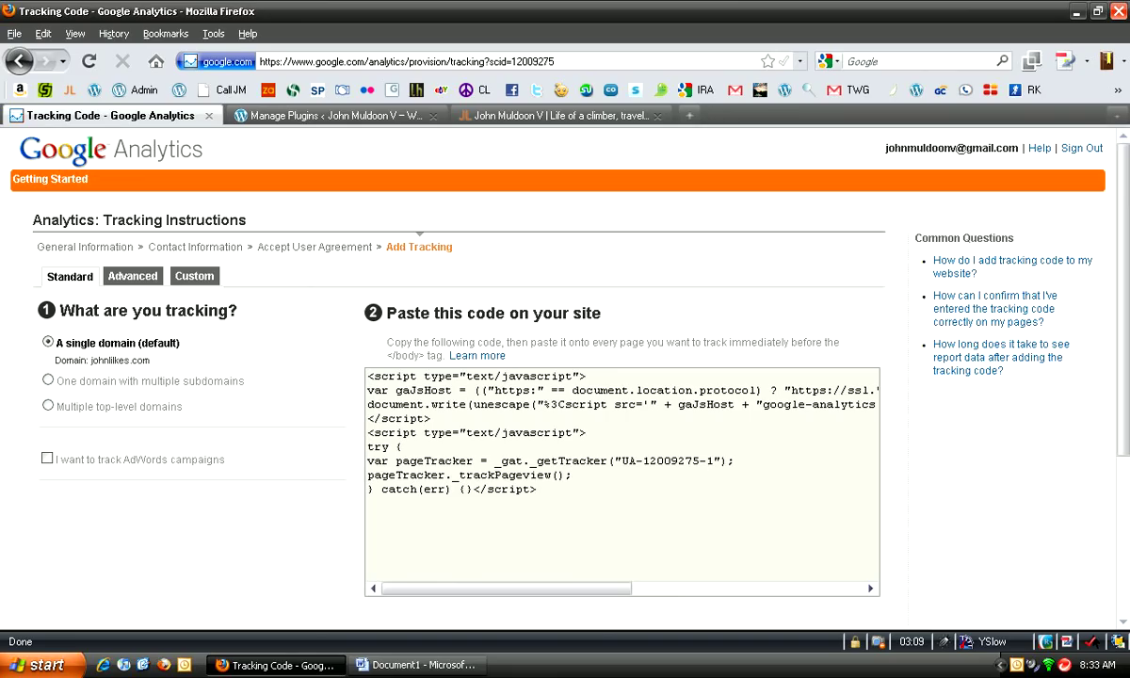
Step: Leave AdWords campaign tracking off and copy the tracking ID from the _getTracker line of the tracking code
left_click(47, 458)
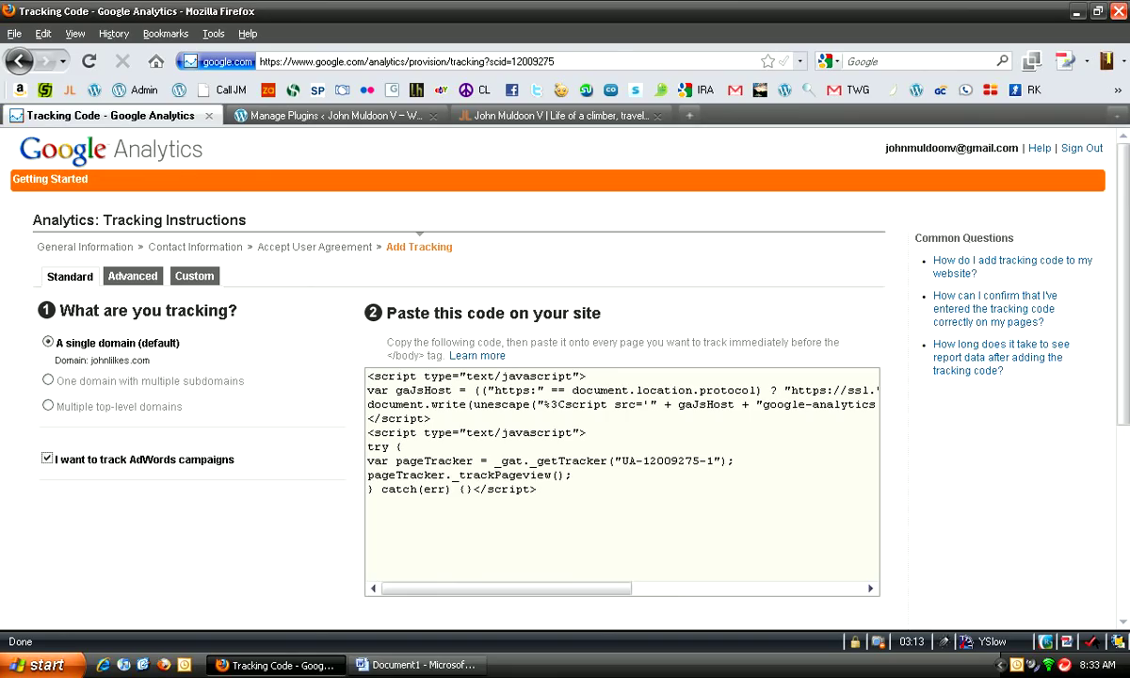
left_click(47, 457)
scroll(566, 377, "down", 4)
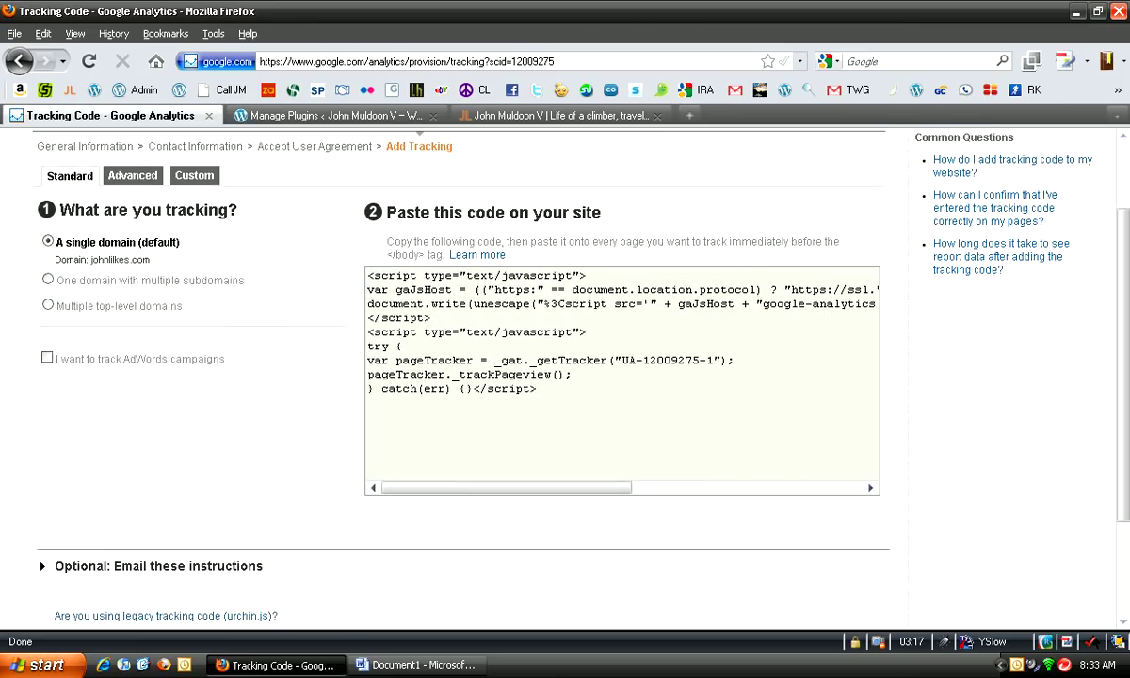
scroll(565, 377, "up", 2)
left_click_drag(621, 360, 714, 360)
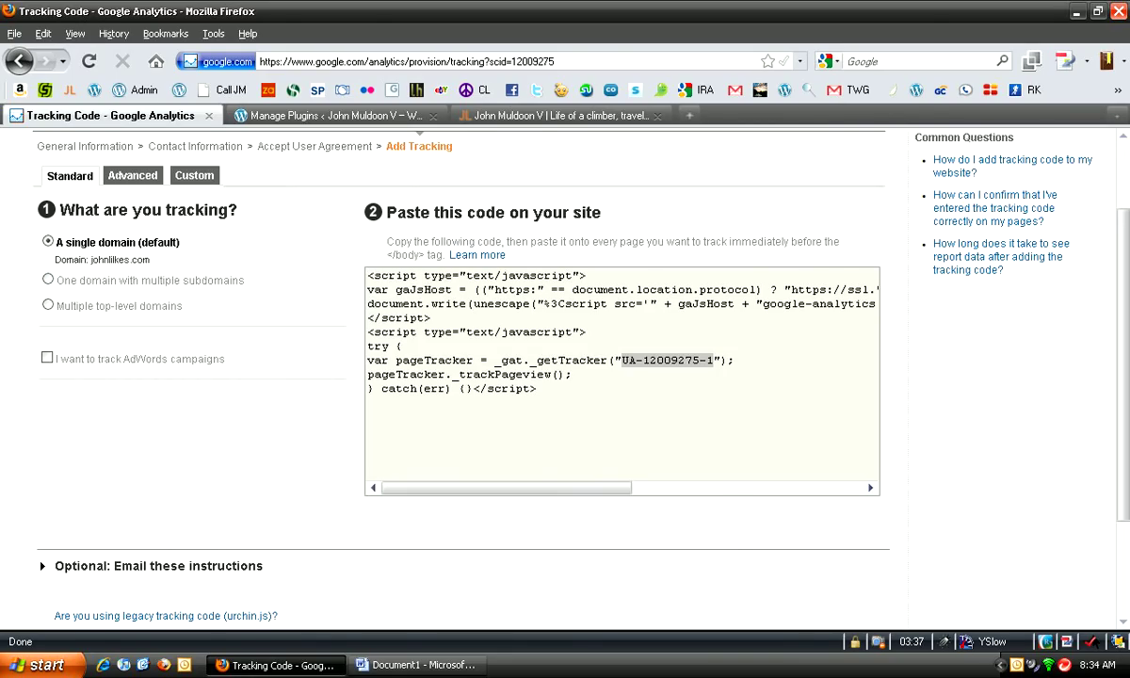
right_click(678, 360)
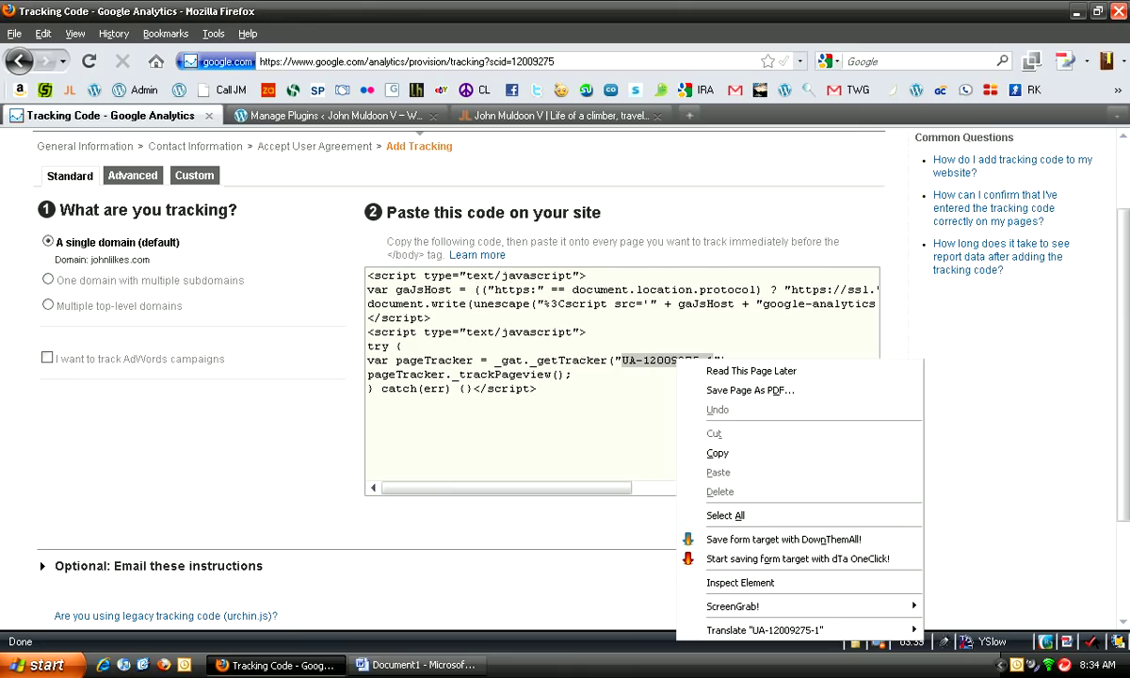
left_click(718, 453)
Step: Save and finish the tracking setup for the new Analytics account
scroll(718, 453, "down", 1)
scroll(717, 453, "down", 2)
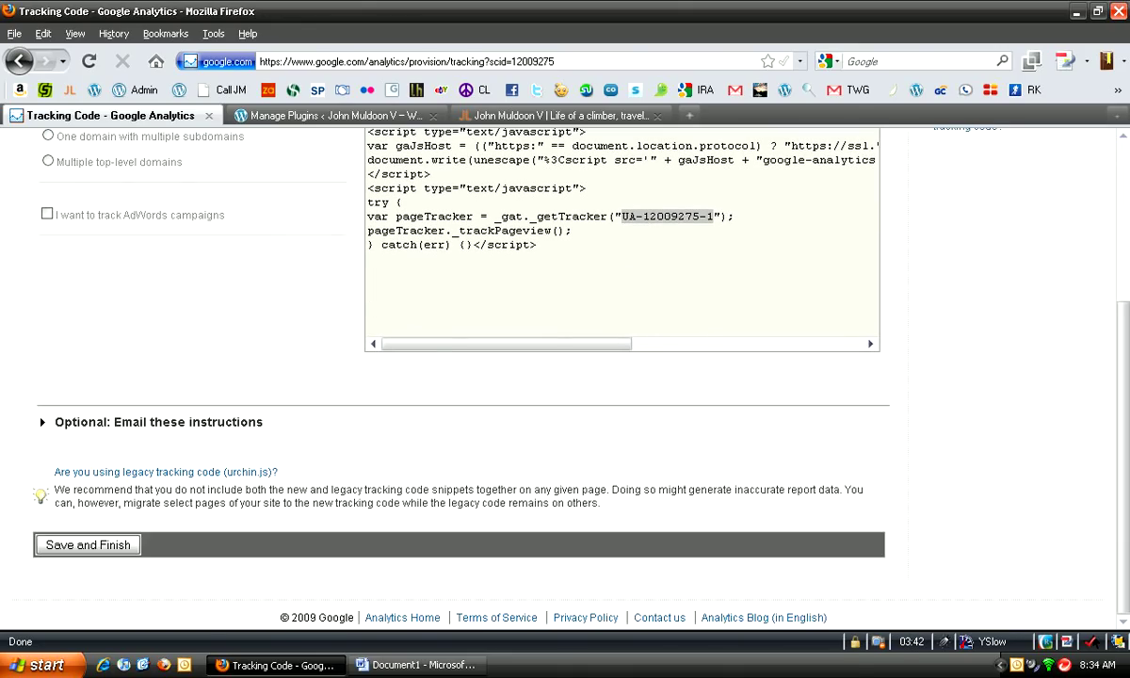
left_click(88, 545)
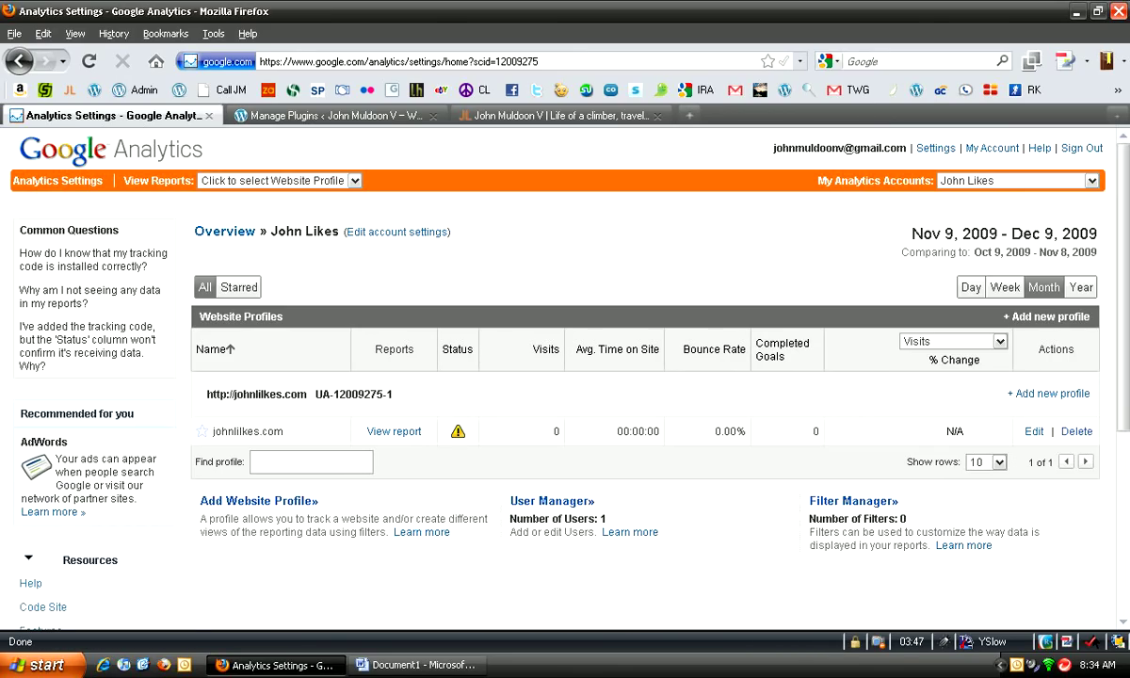
Step: Switch to the WordPress admin and open the configuration page of the Google Analytics plugin
left_click(329, 115)
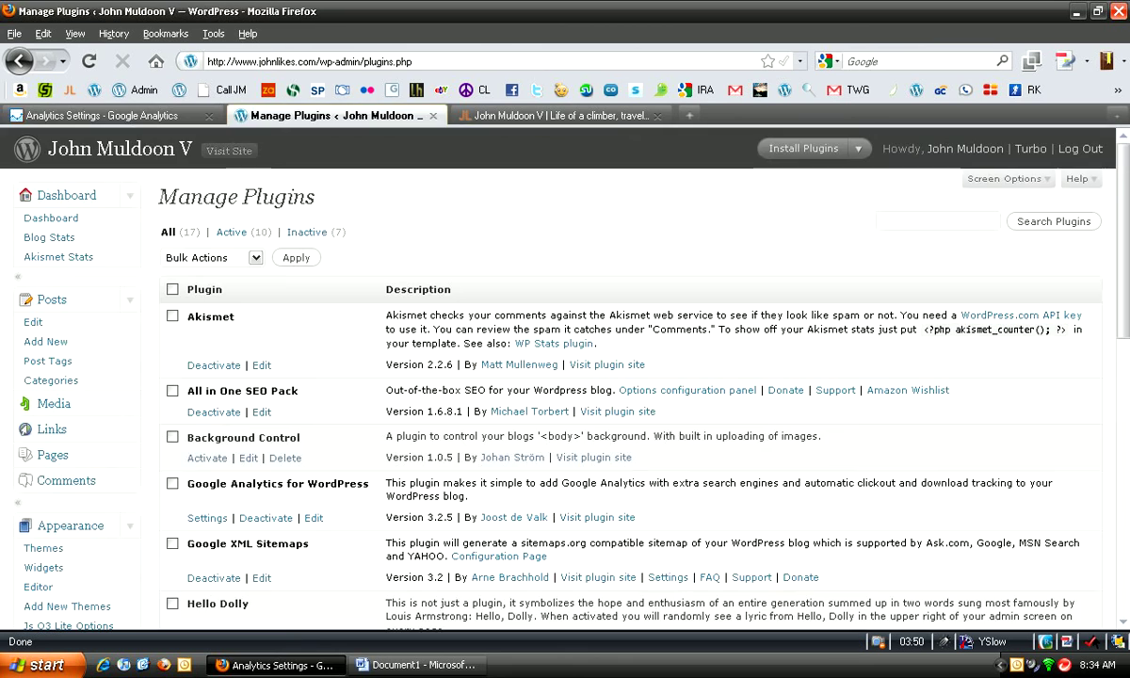
scroll(566, 377, "down", 9)
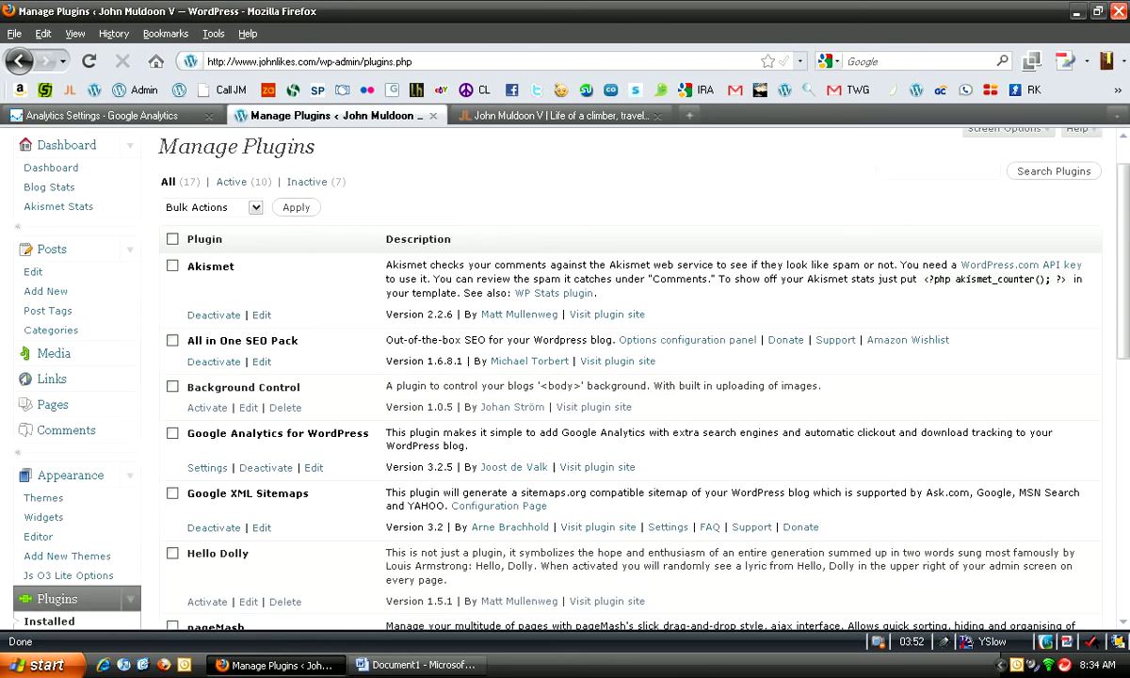
scroll(565, 377, "down", 3)
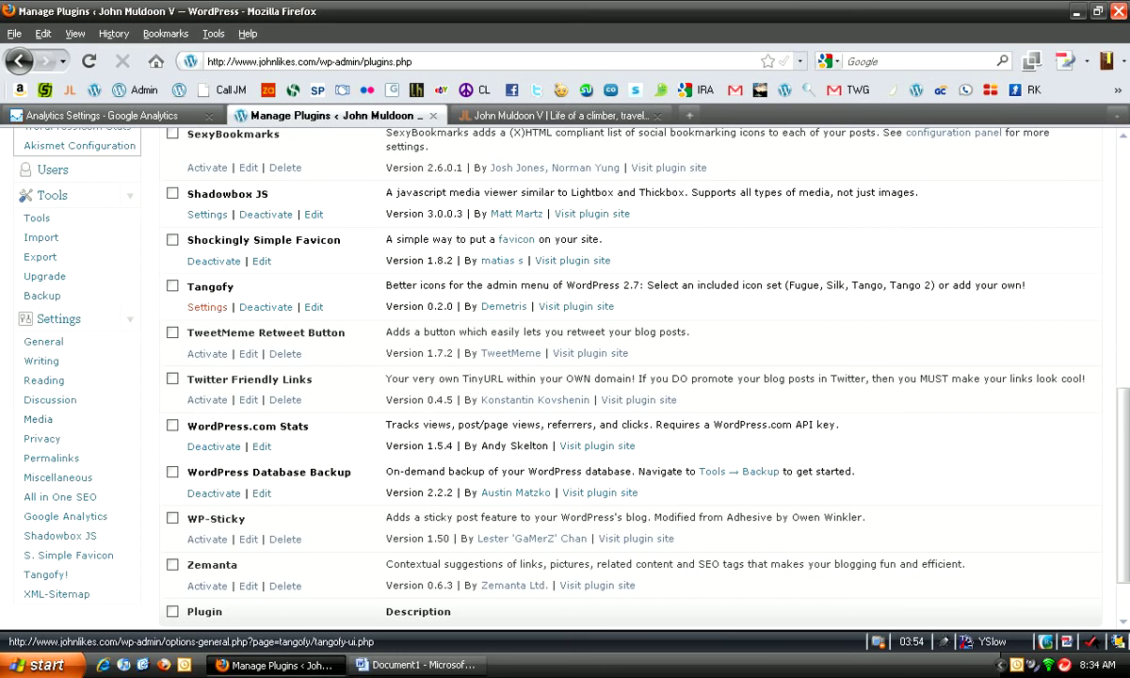
left_click(65, 516)
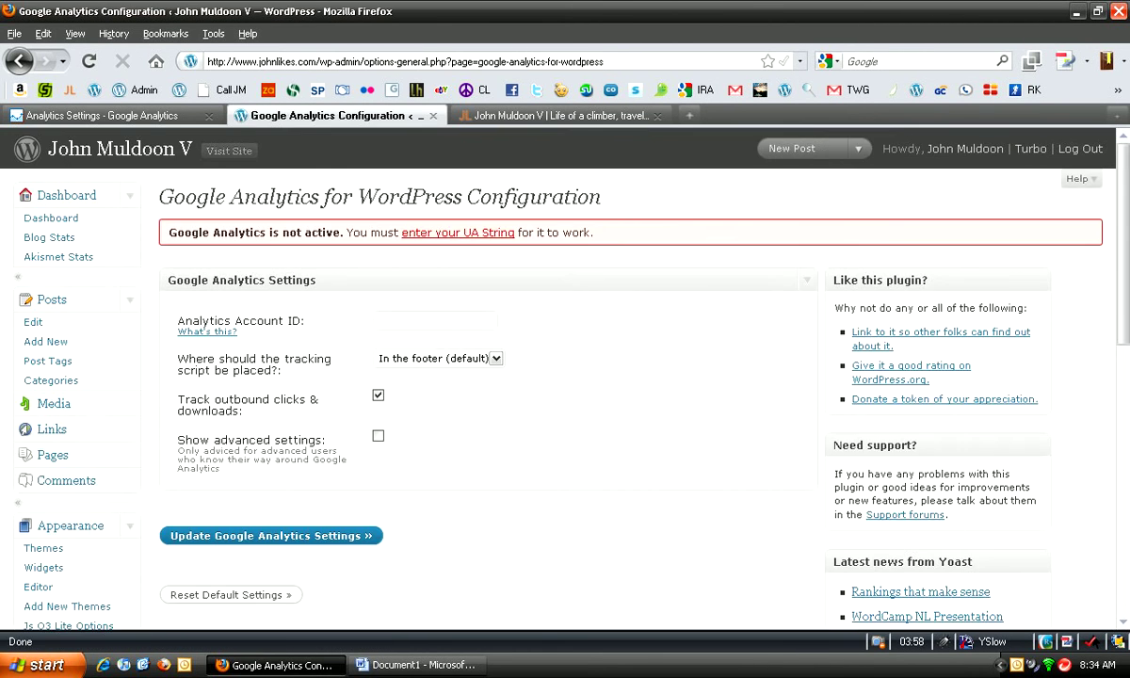
Step: Paste the copied tracking ID as the Analytics Account ID and keep the tracking script placed in the footer (default)
left_click(378, 320)
key("ctrl+v")
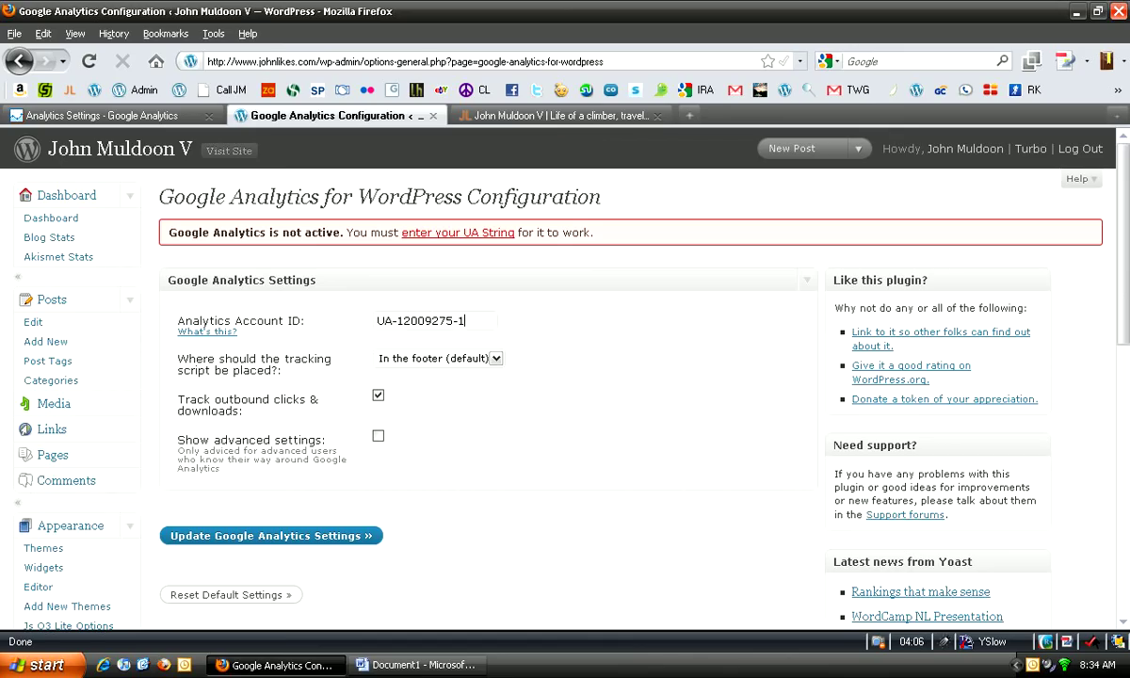
left_click(496, 358)
left_click(495, 358)
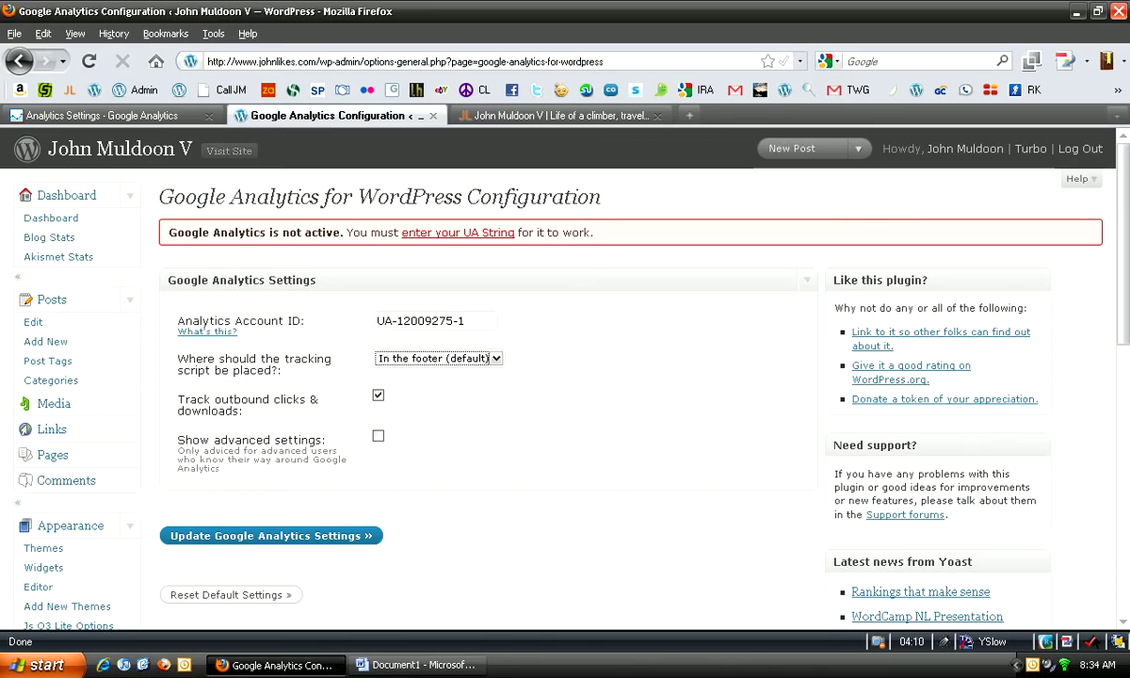
Step: Turn on the display of the plugin's advanced settings, keeping outbound click and download tracking enabled
key("Tab")
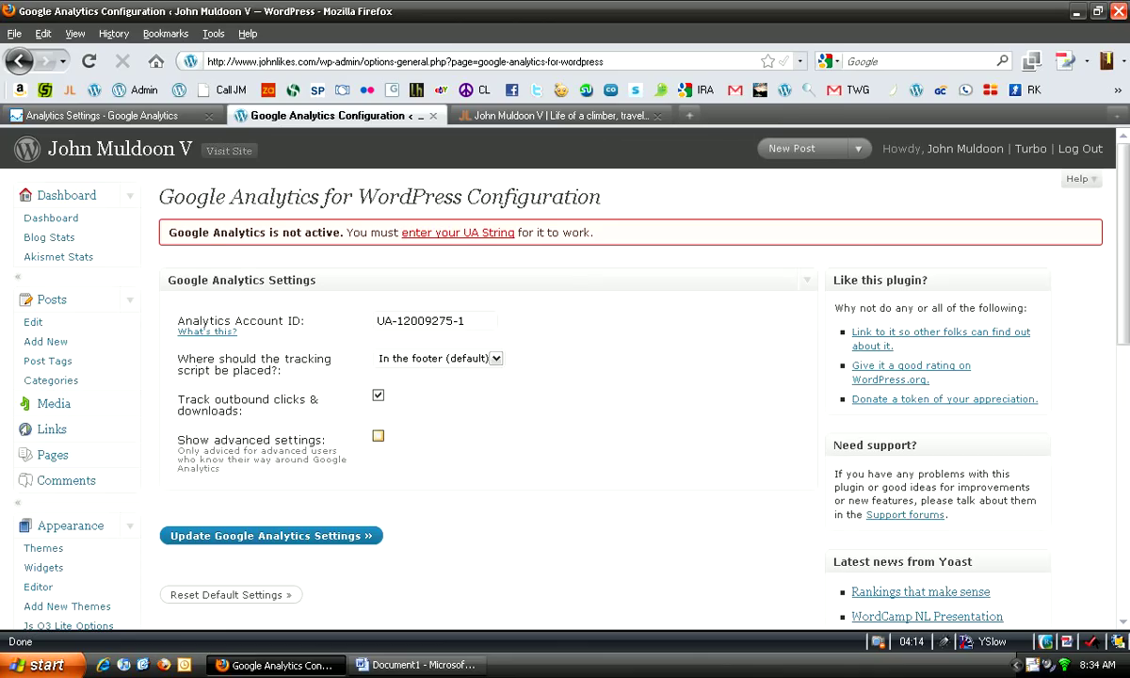
key("space")
scroll(565, 376, "down", 5)
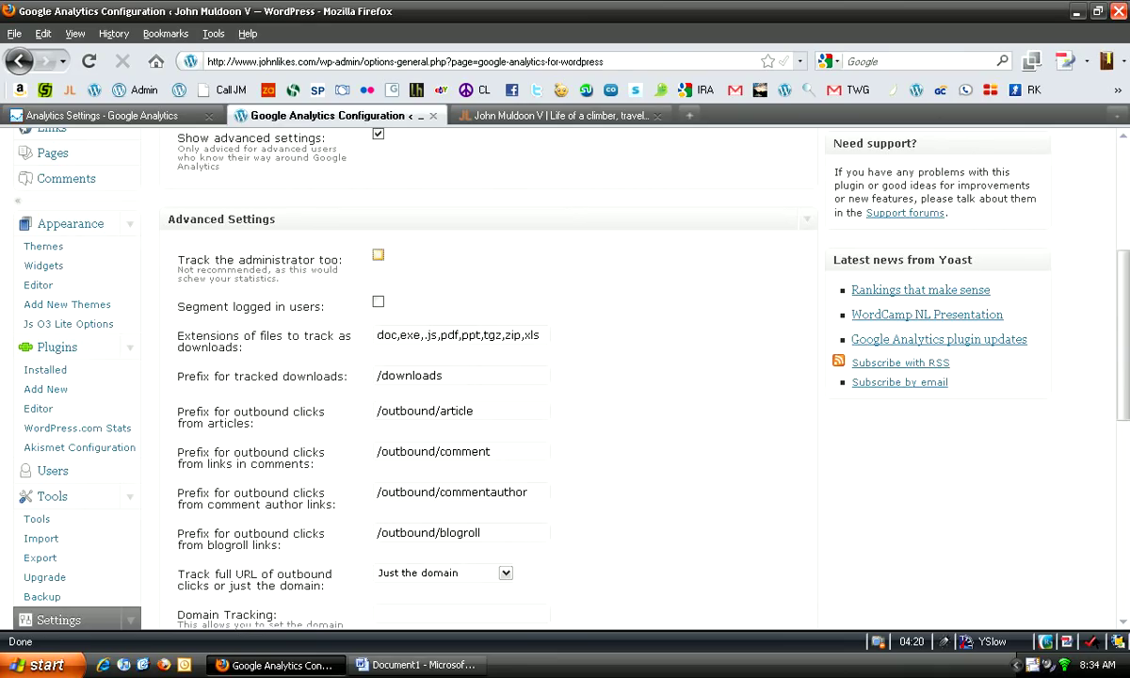
Step: Leave administrator tracking off and the other advanced options at their defaults, and update the Google Analytics settings
left_click(378, 254)
scroll(603, 377, "down", 2)
scroll(602, 377, "down", 6)
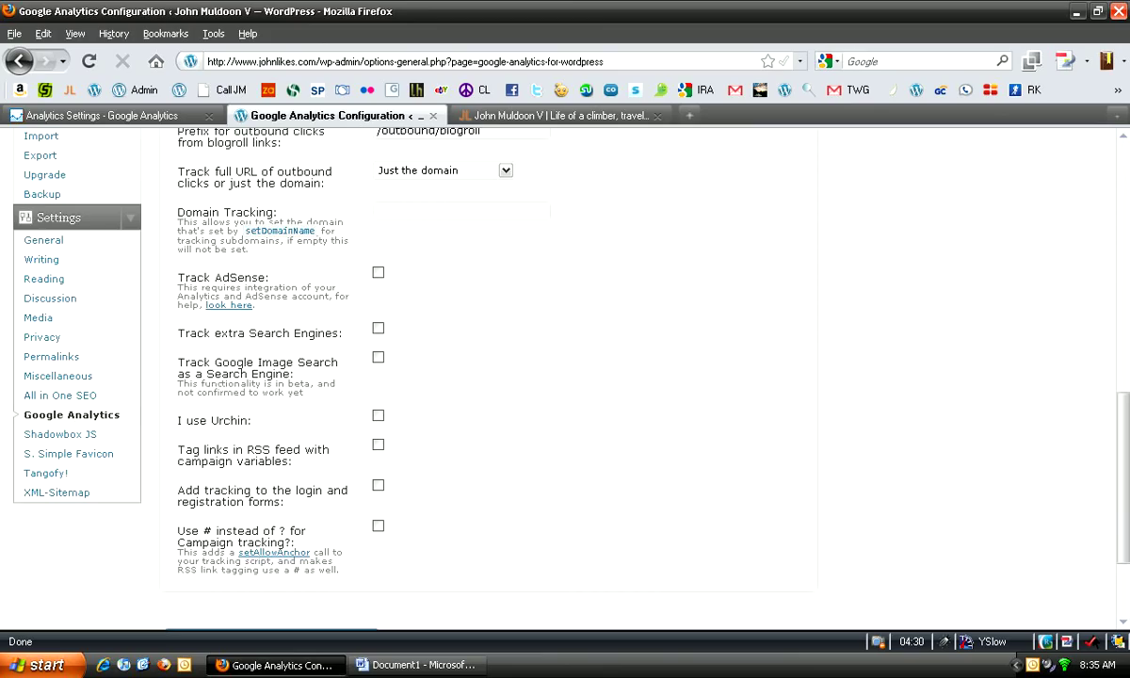
scroll(565, 376, "down", 3)
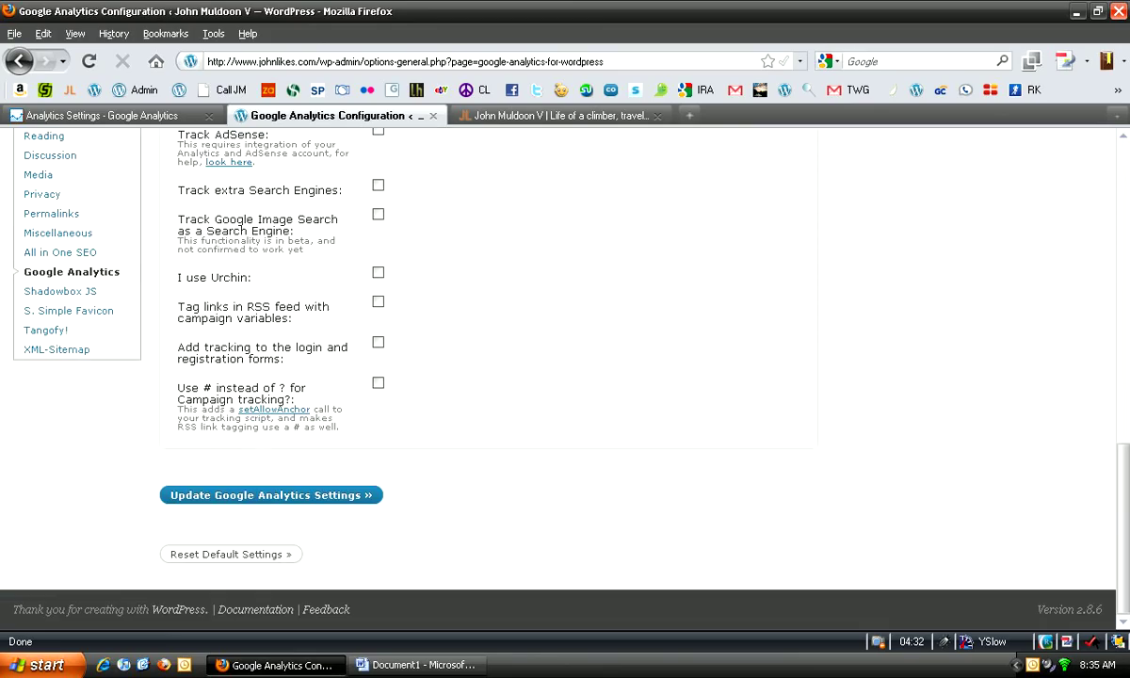
left_click(270, 494)
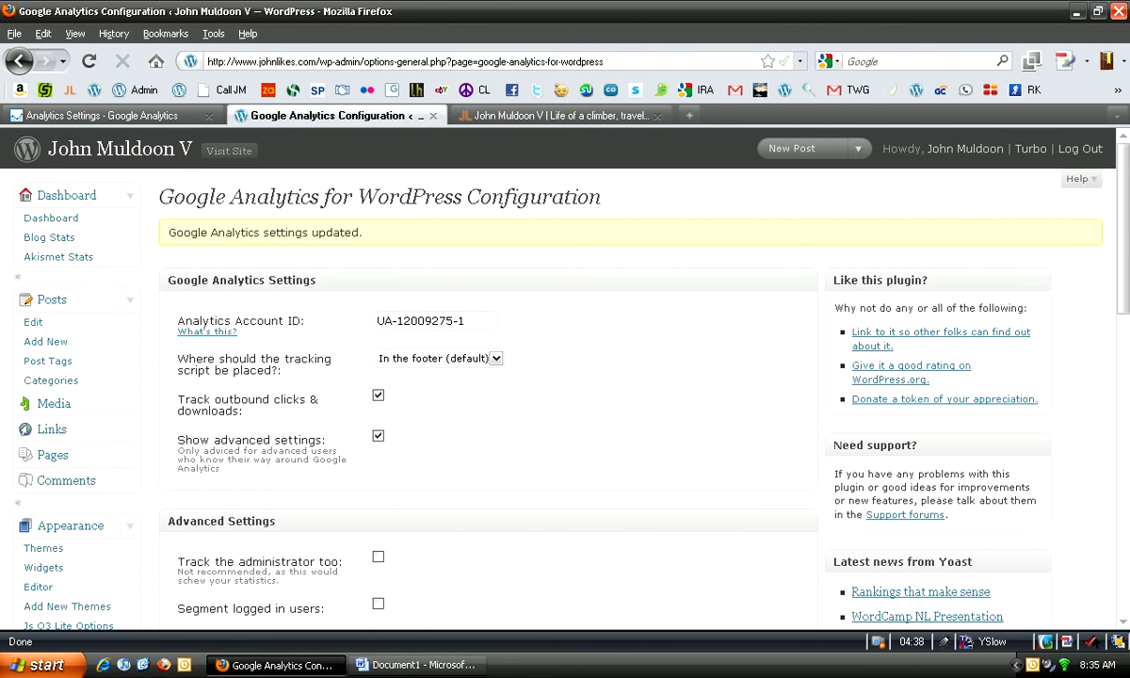
Step: Return to Google Analytics, open the settings of the blog's website profile and check its tracking status
key("ctrl+Page_Up")
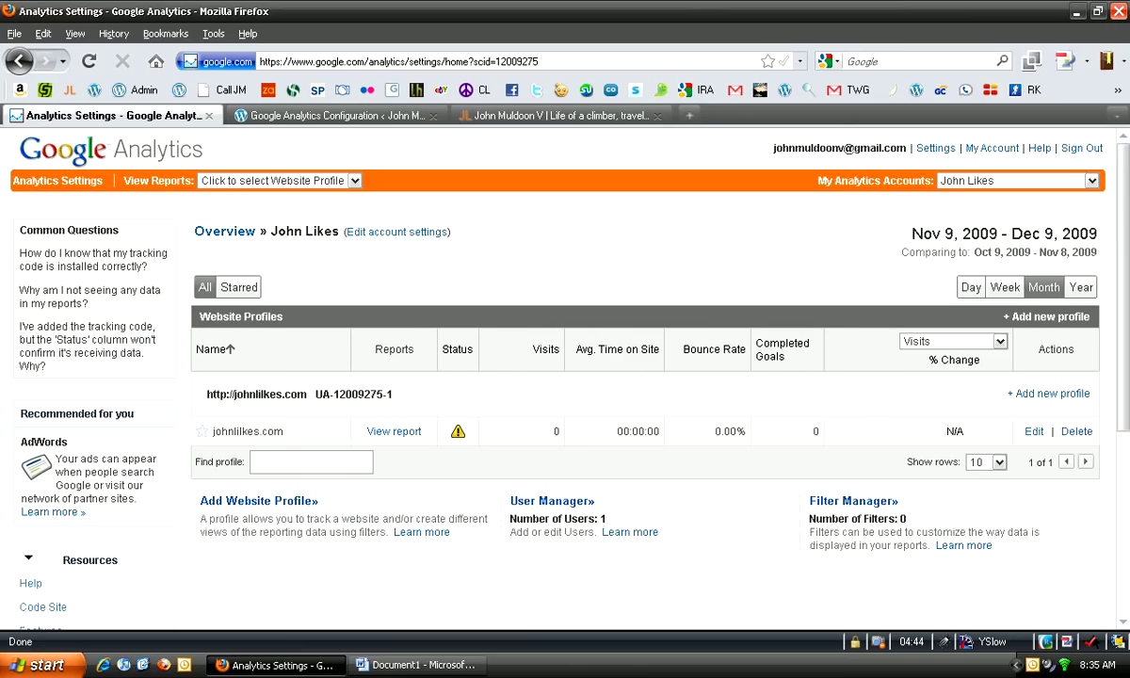
mouse_move(458, 431)
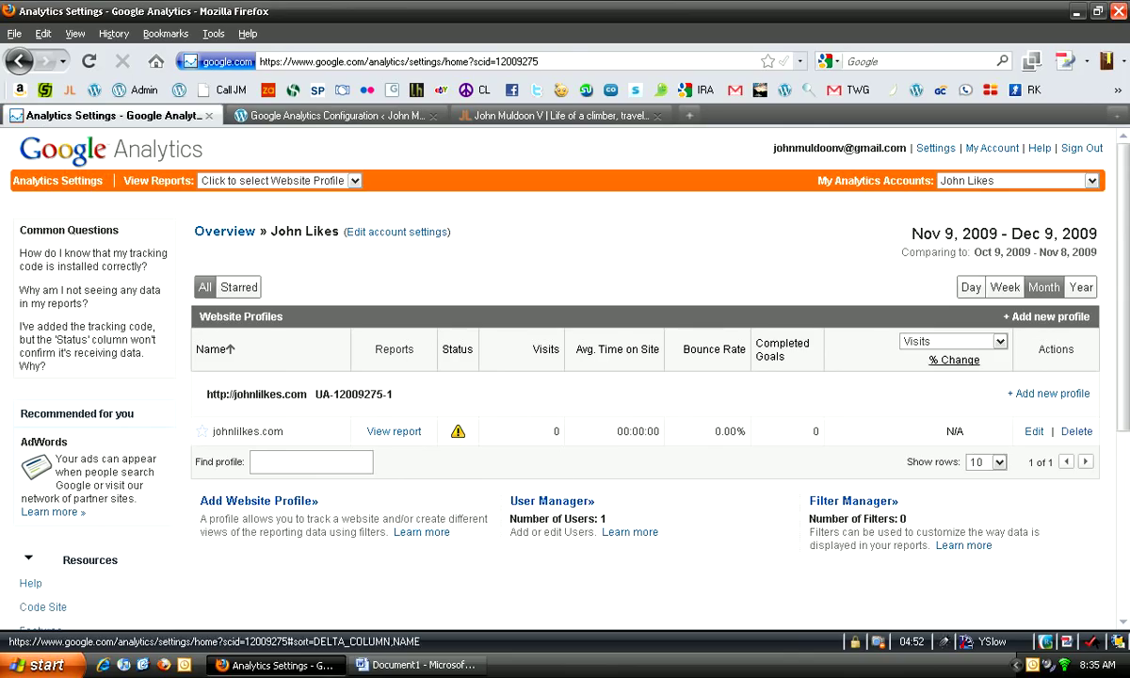
left_click(1035, 431)
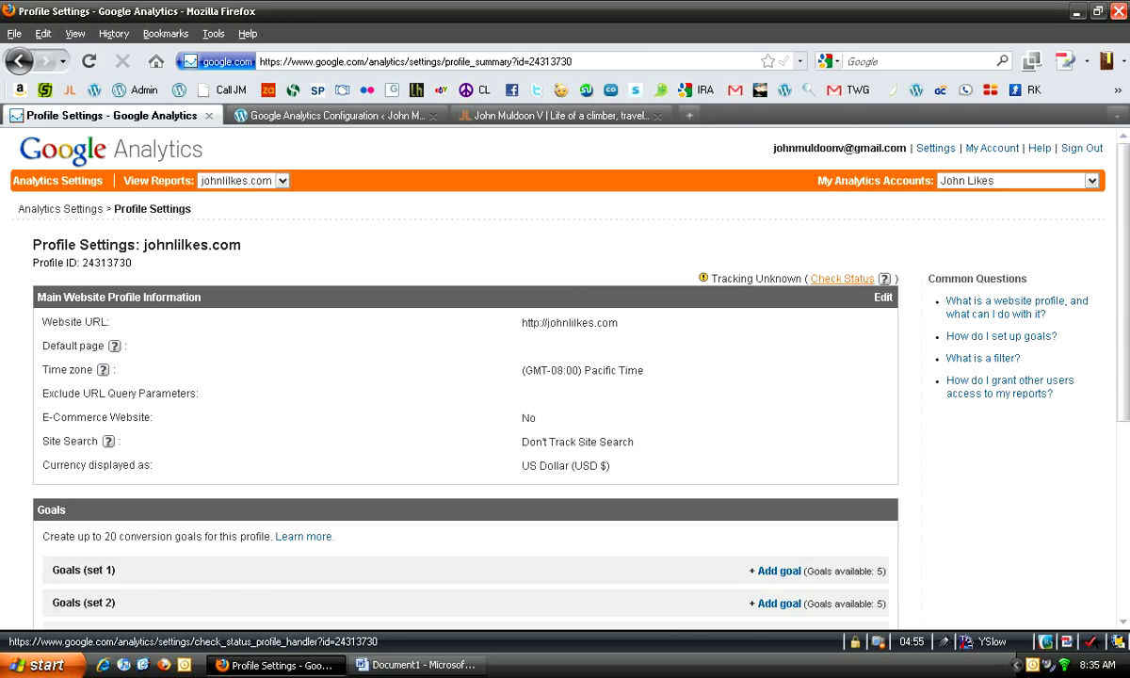
left_click(842, 279)
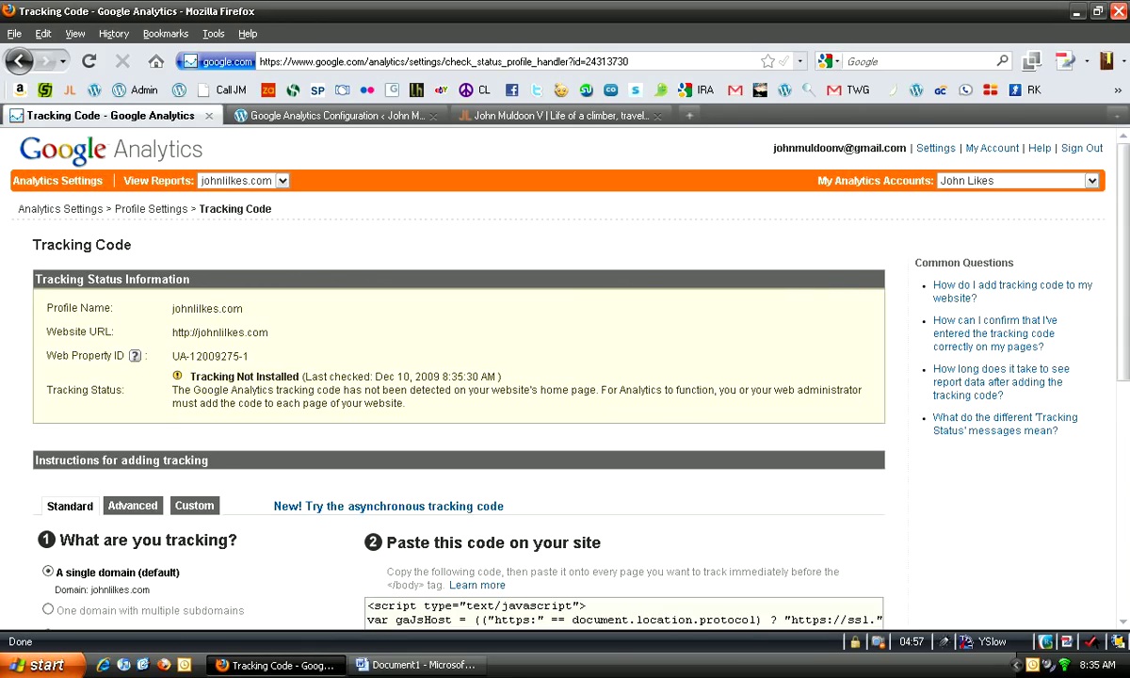